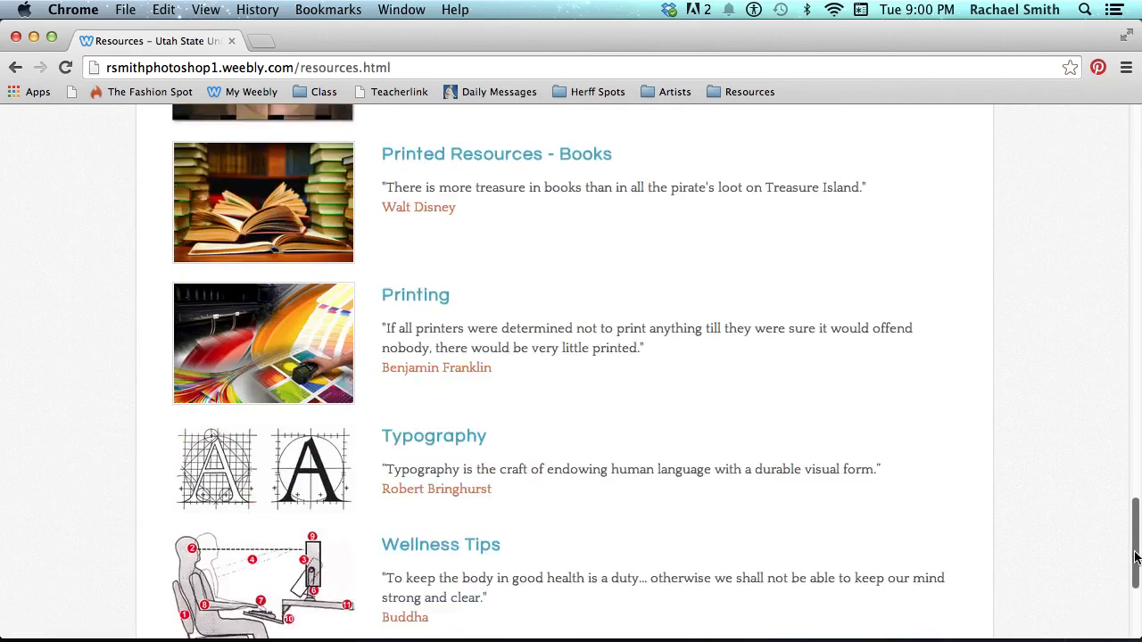
Open the course site's Typography page and scroll to its Free Font Resources list
{"action": "left_click", "coordinate": [442, 299]}
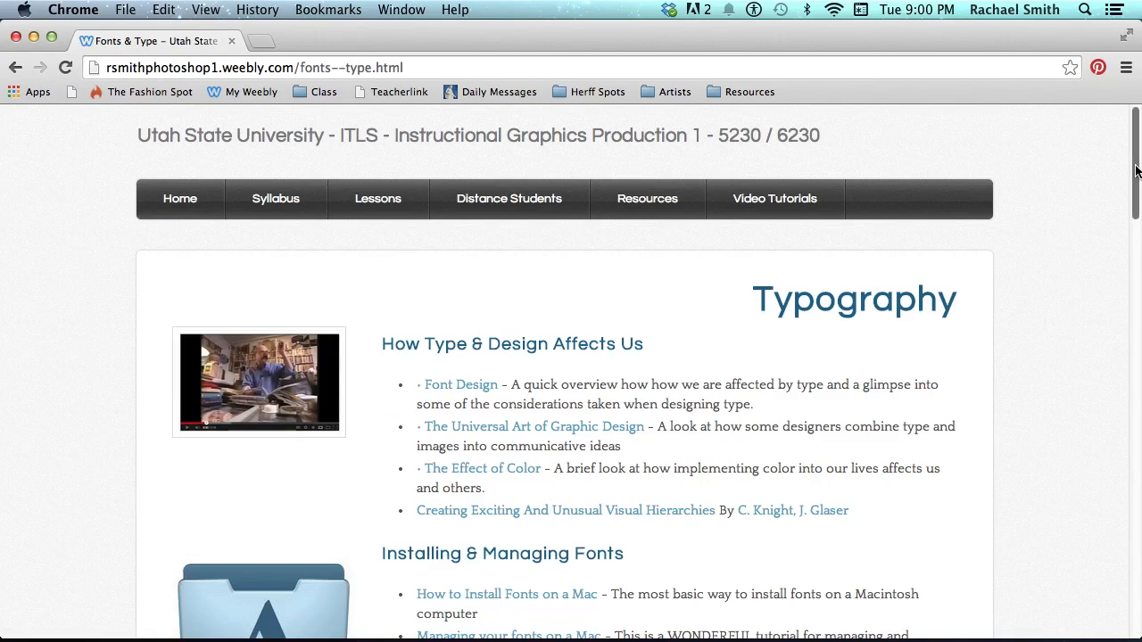
{"action": "left_click_drag", "start_coordinate": [1136, 170], "coordinate": [1137, 429]}
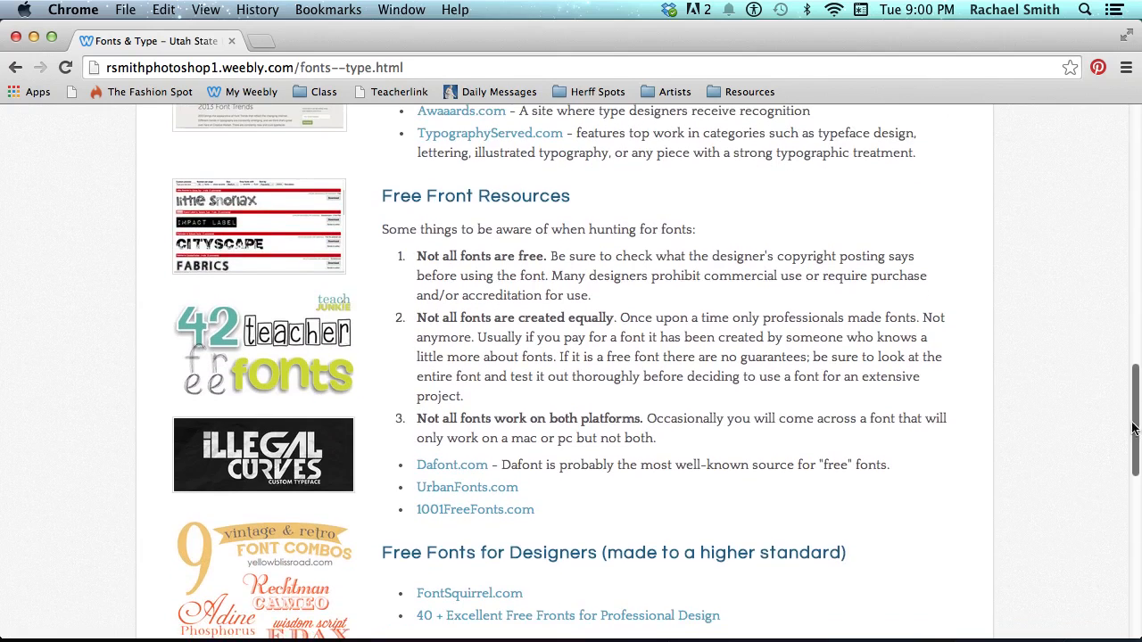
Open Dafont.com in a new tab and browse to the Basic > Sans serif fonts, headed by Bebas Neue
{"action": "left_click", "coordinate": [454, 466]}
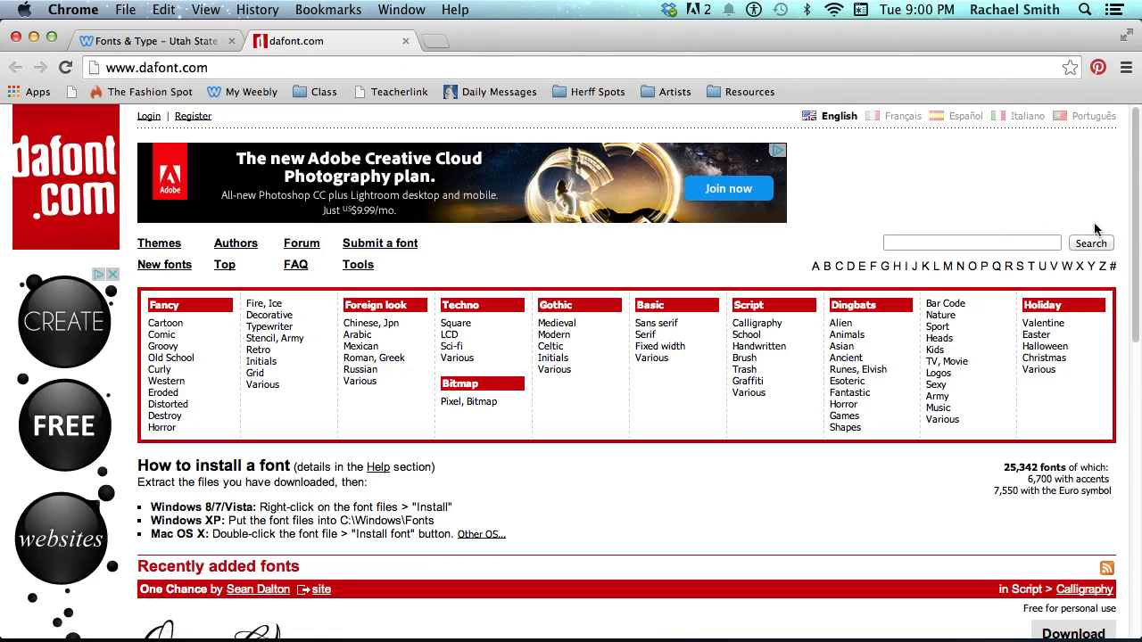
{"action": "left_click_drag", "start_coordinate": [1136, 238], "coordinate": [1135, 289]}
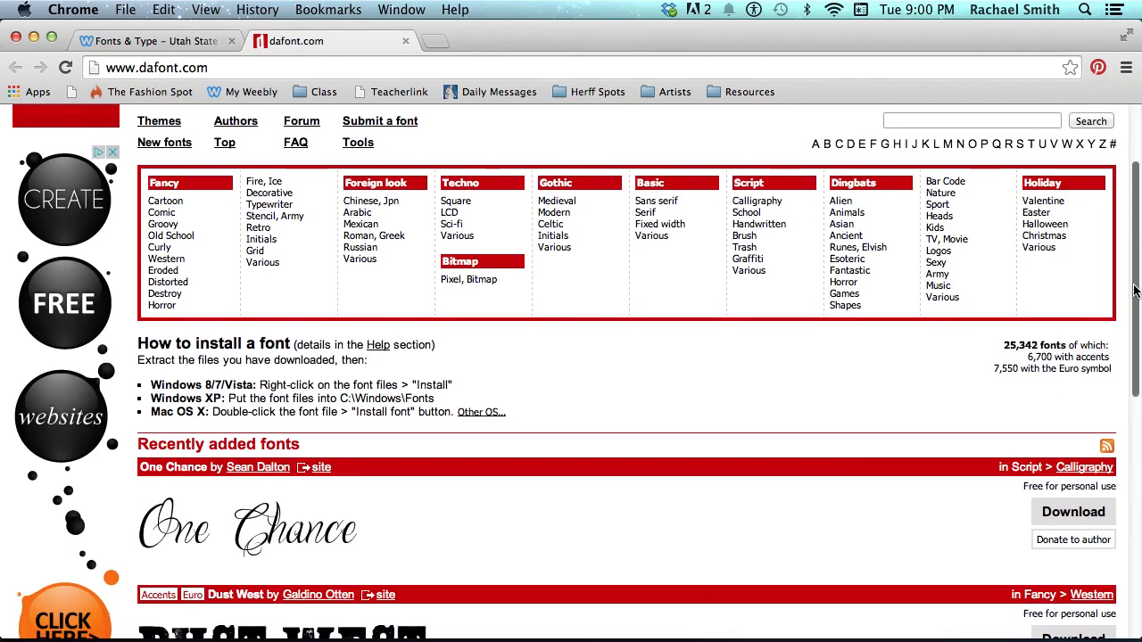
{"action": "scroll", "coordinate": [937, 208], "scroll_direction": "up", "scroll_amount": 1}
{"action": "left_click", "coordinate": [642, 230]}
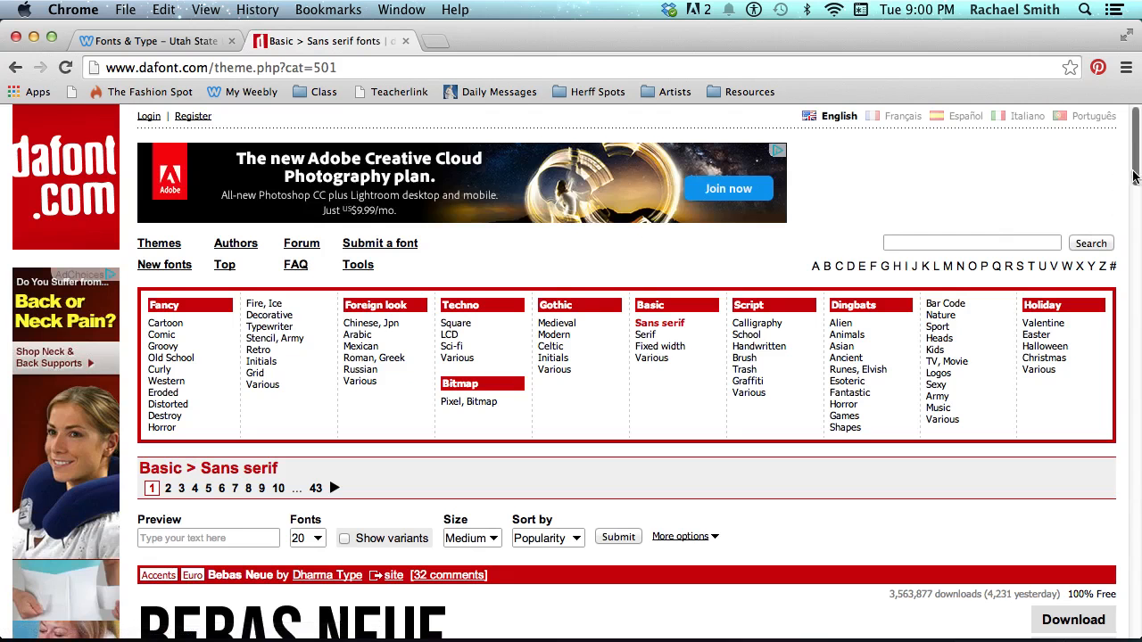
{"action": "left_click_drag", "start_coordinate": [1136, 179], "coordinate": [1137, 246]}
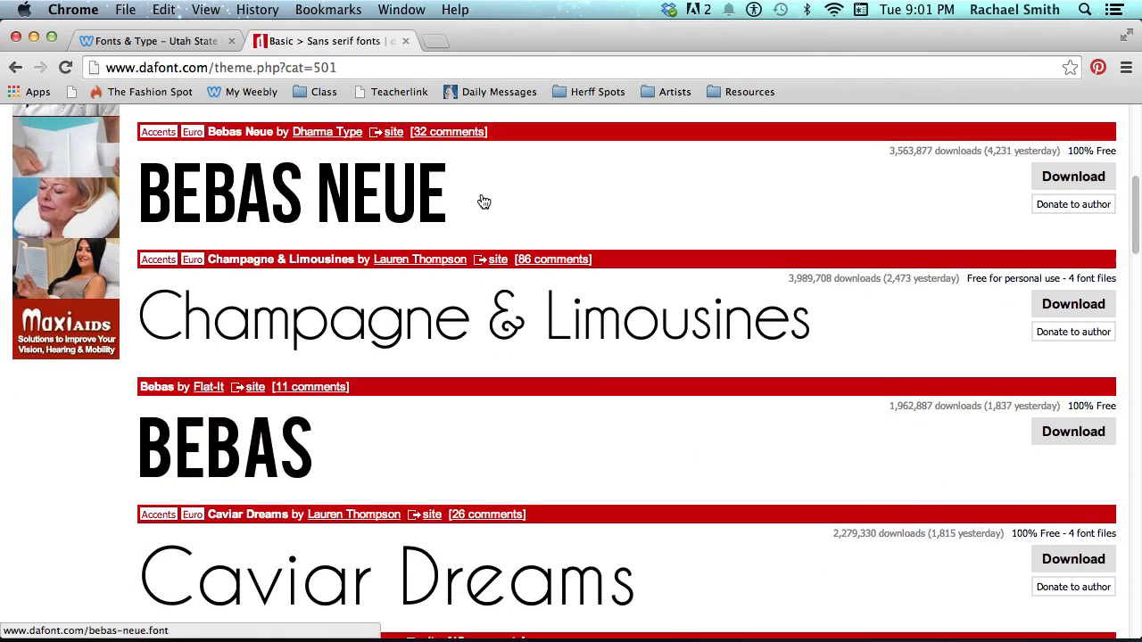
{"action": "left_click_drag", "start_coordinate": [1136, 207], "coordinate": [1137, 198]}
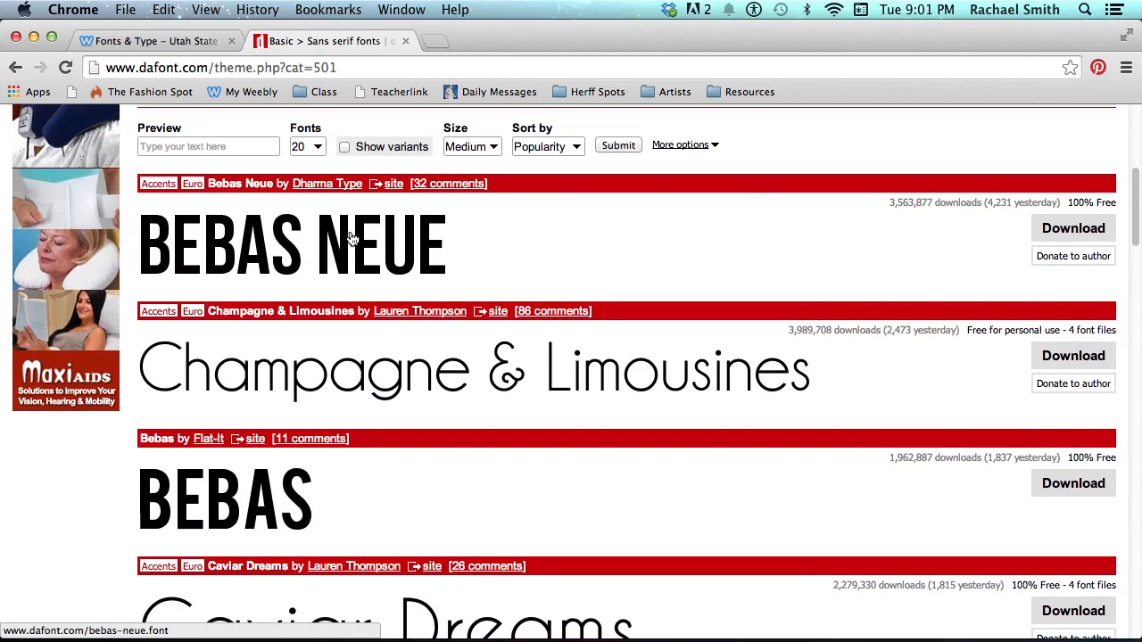
{"action": "left_click", "coordinate": [353, 239]}
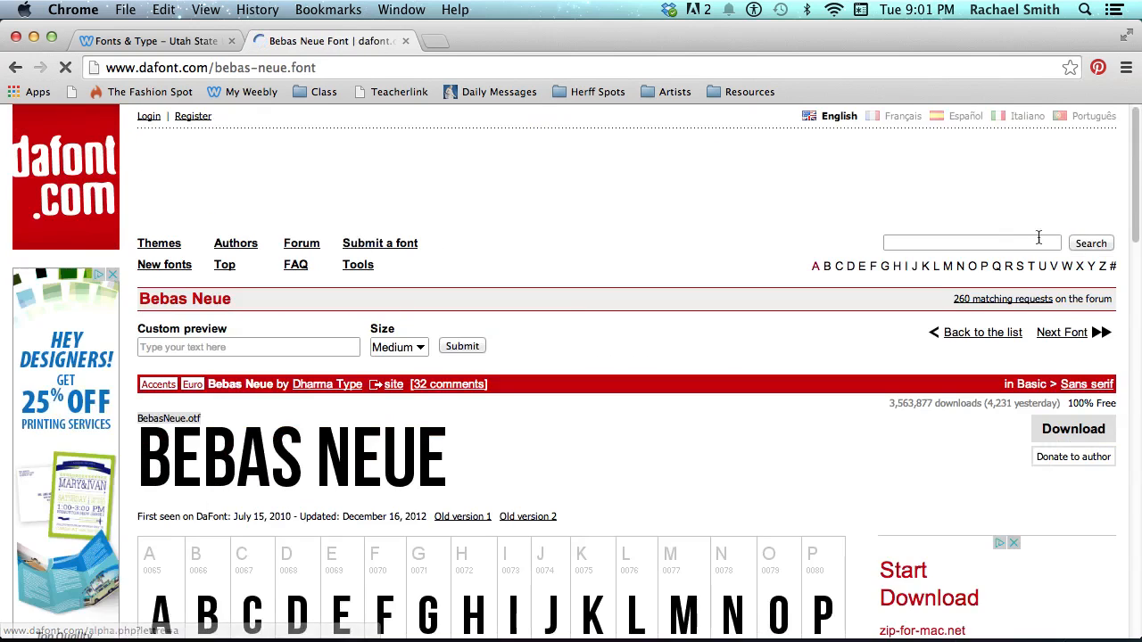
{"action": "left_click_drag", "start_coordinate": [1135, 195], "coordinate": [1112, 233]}
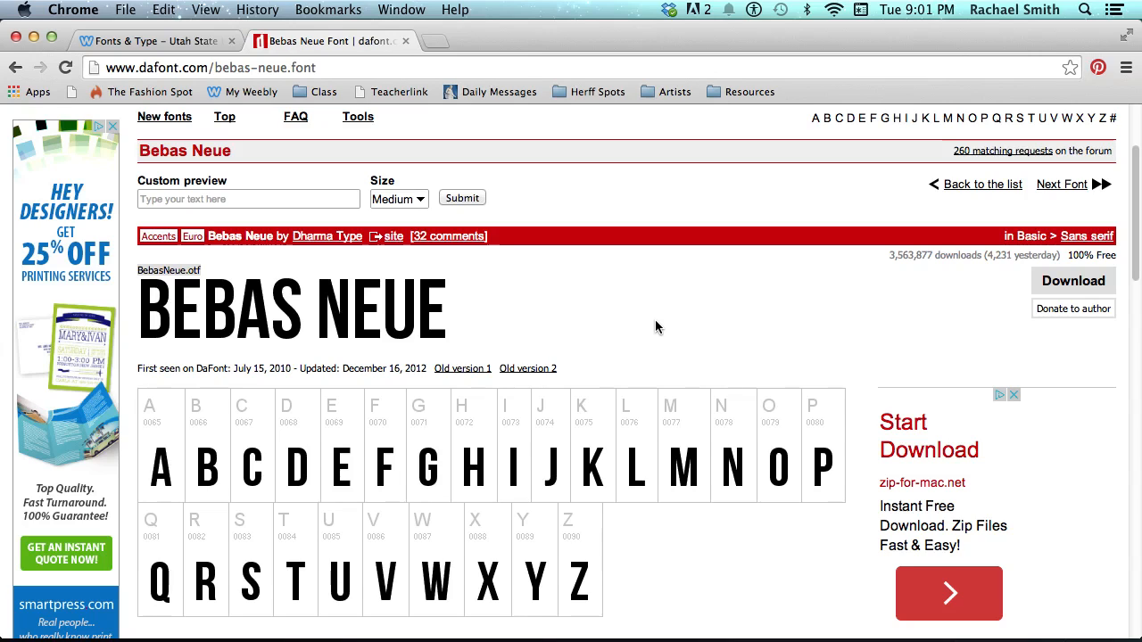
{"action": "left_click", "coordinate": [19, 70]}
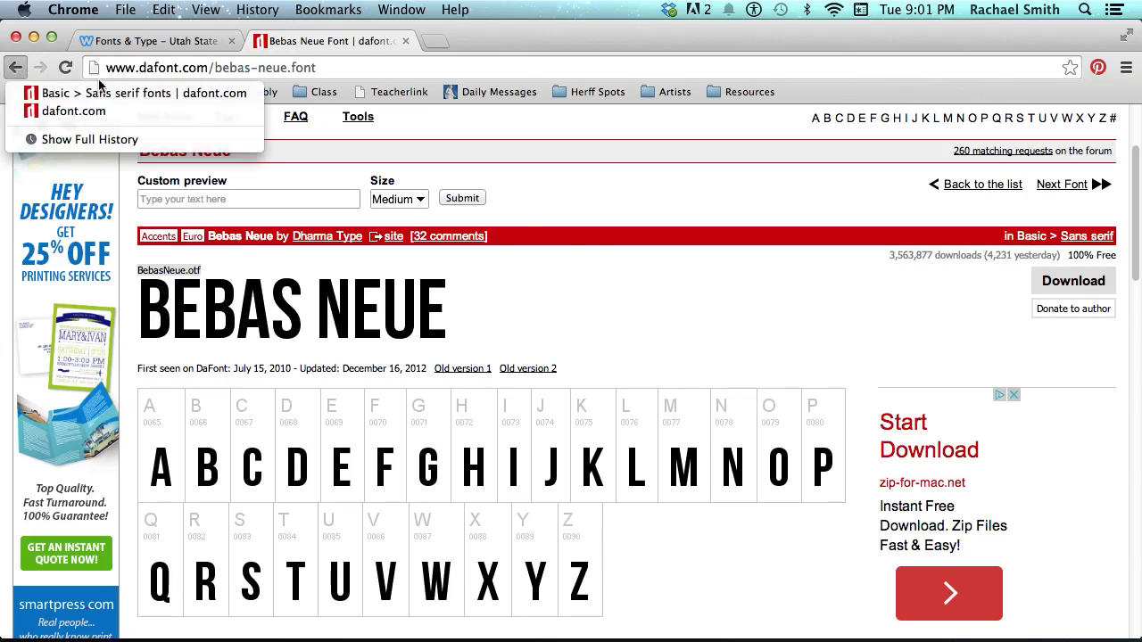
{"action": "left_click", "coordinate": [21, 68]}
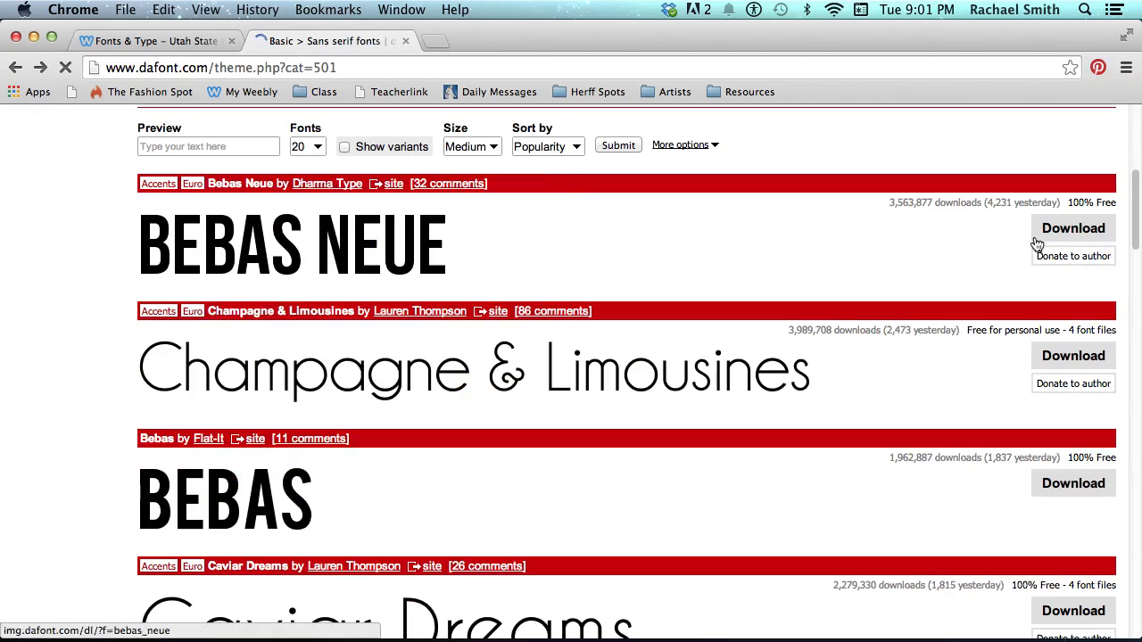
Preview the Sans serif fonts with text 'ABC abc 123 @%.?' and Show variants turned on
{"action": "scroll", "coordinate": [358, 309], "scroll_direction": "up", "scroll_amount": 5}
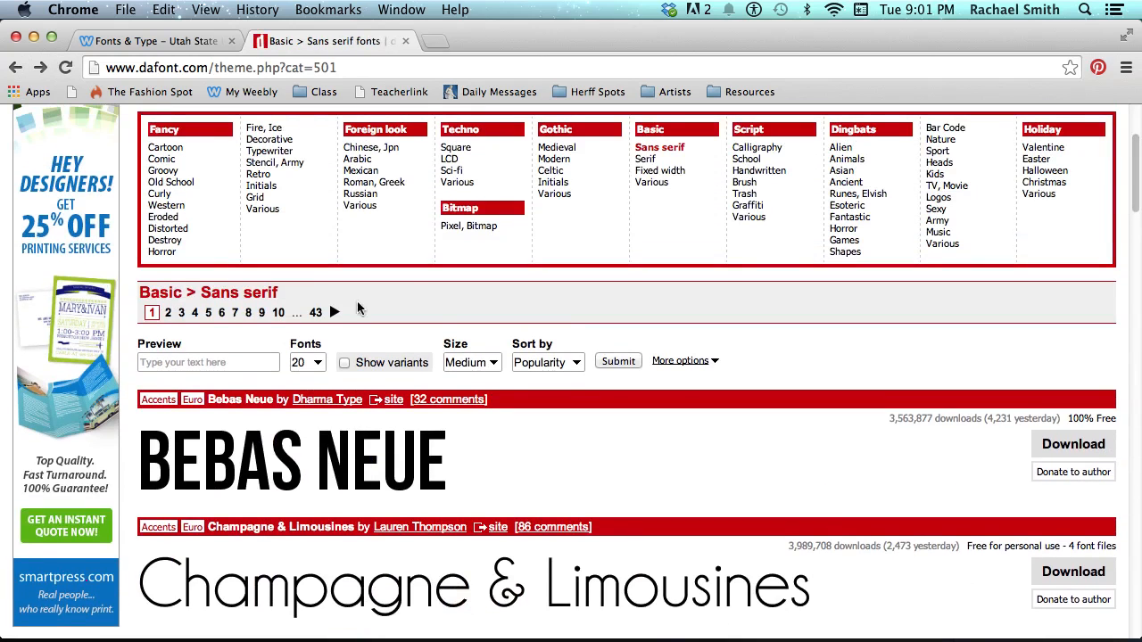
{"action": "left_click", "coordinate": [219, 360]}
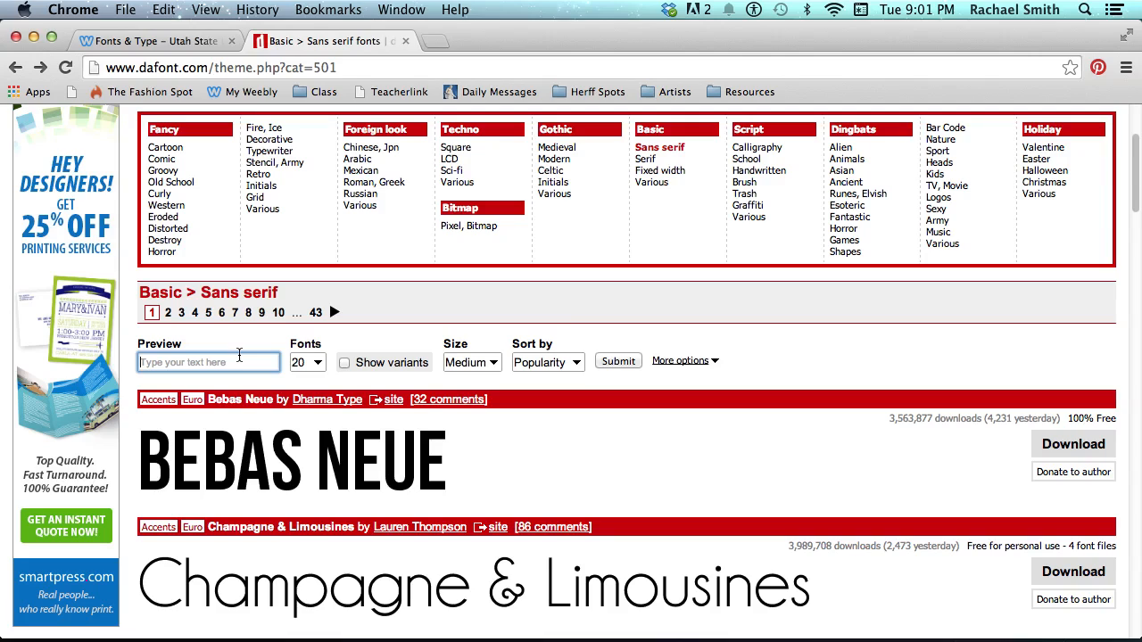
{"action": "left_click", "coordinate": [239, 356]}
{"action": "type", "text": "ABC"}
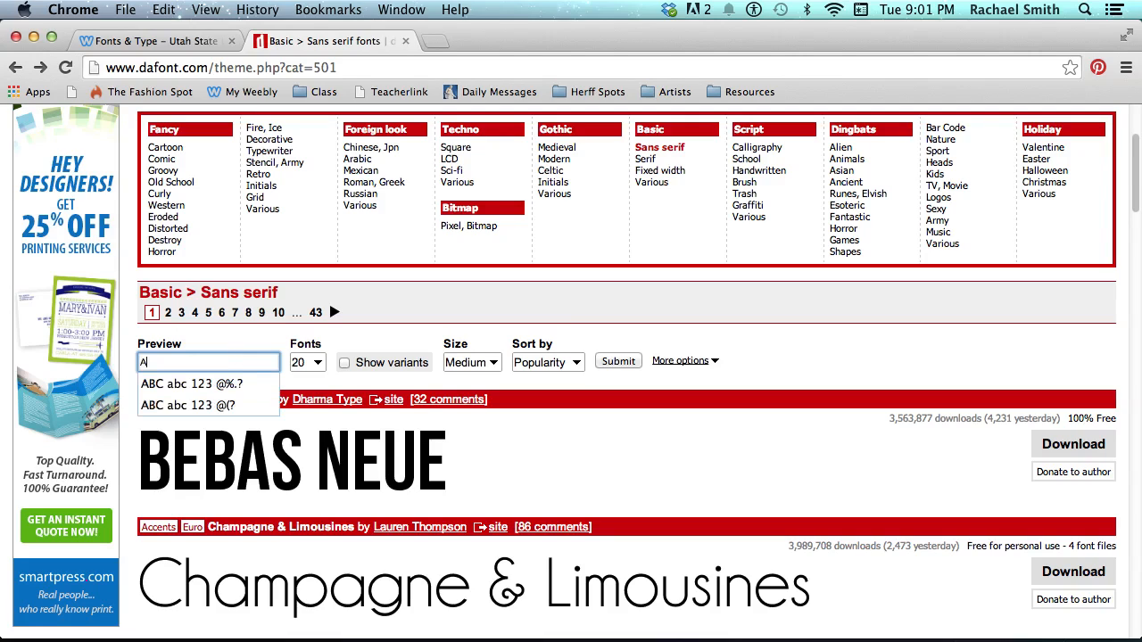
{"action": "left_click", "coordinate": [187, 386]}
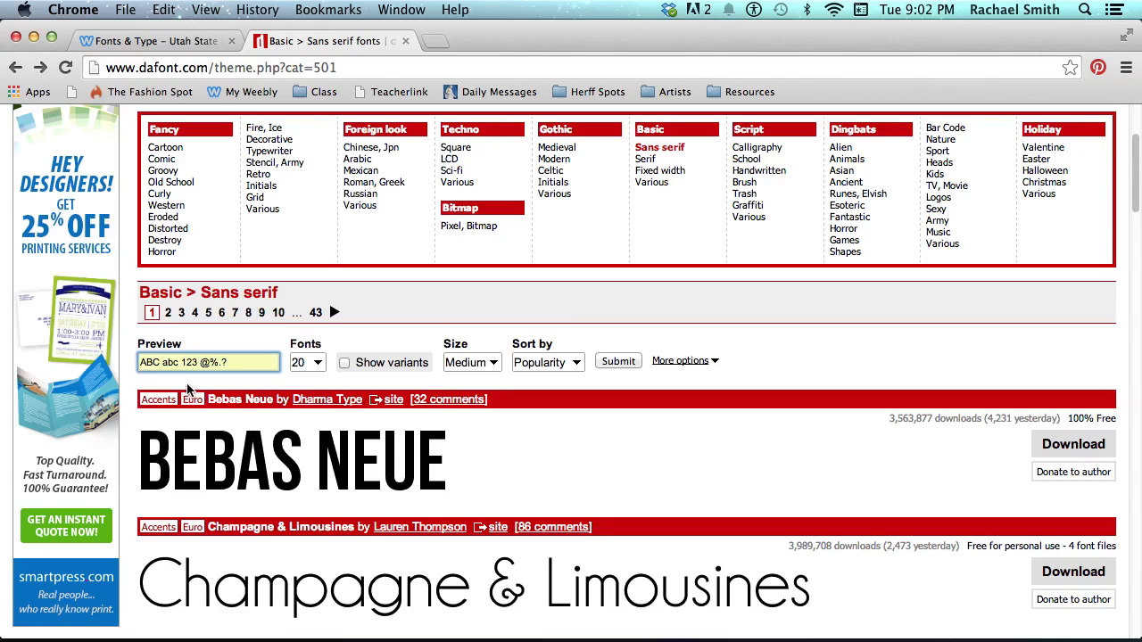
{"action": "left_click", "coordinate": [345, 364]}
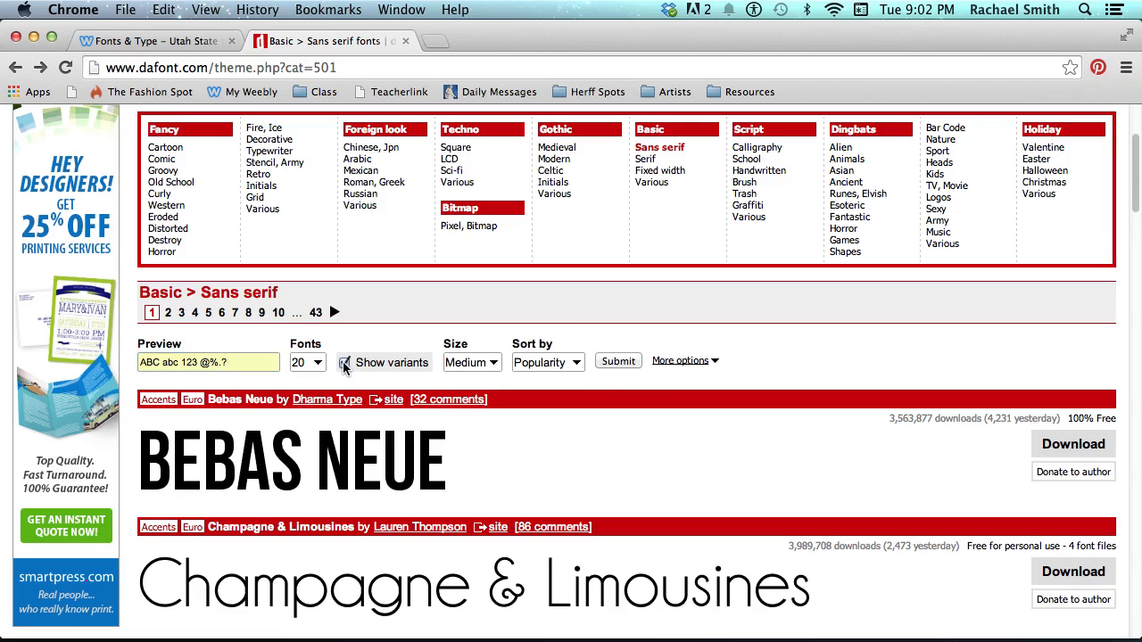
{"action": "left_click", "coordinate": [620, 362]}
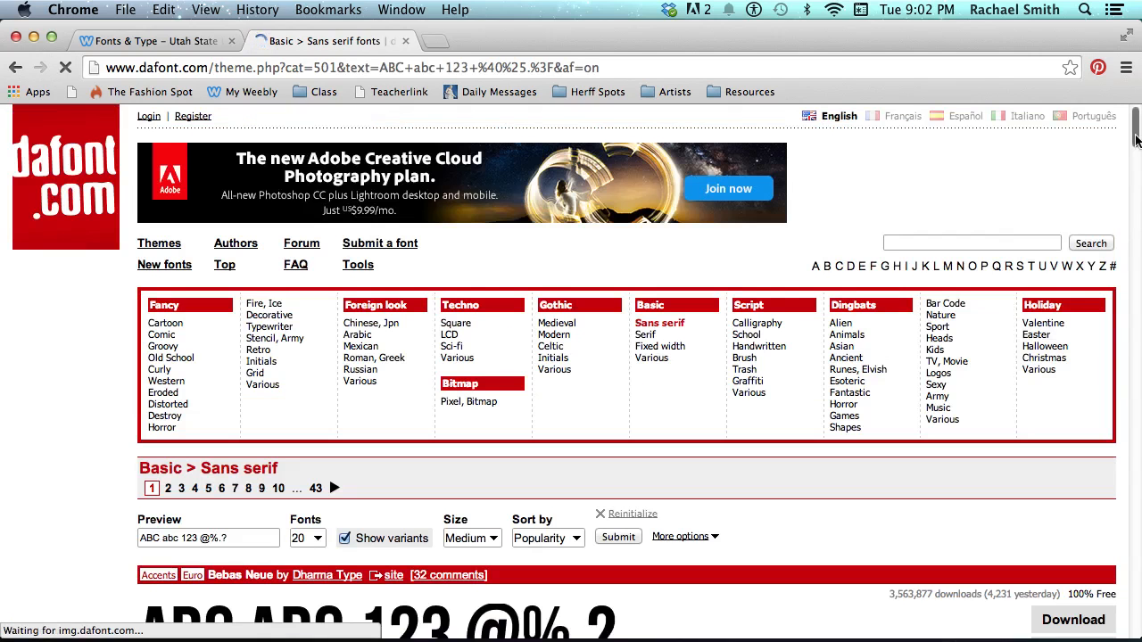
{"action": "left_click_drag", "start_coordinate": [1136, 138], "coordinate": [1137, 177]}
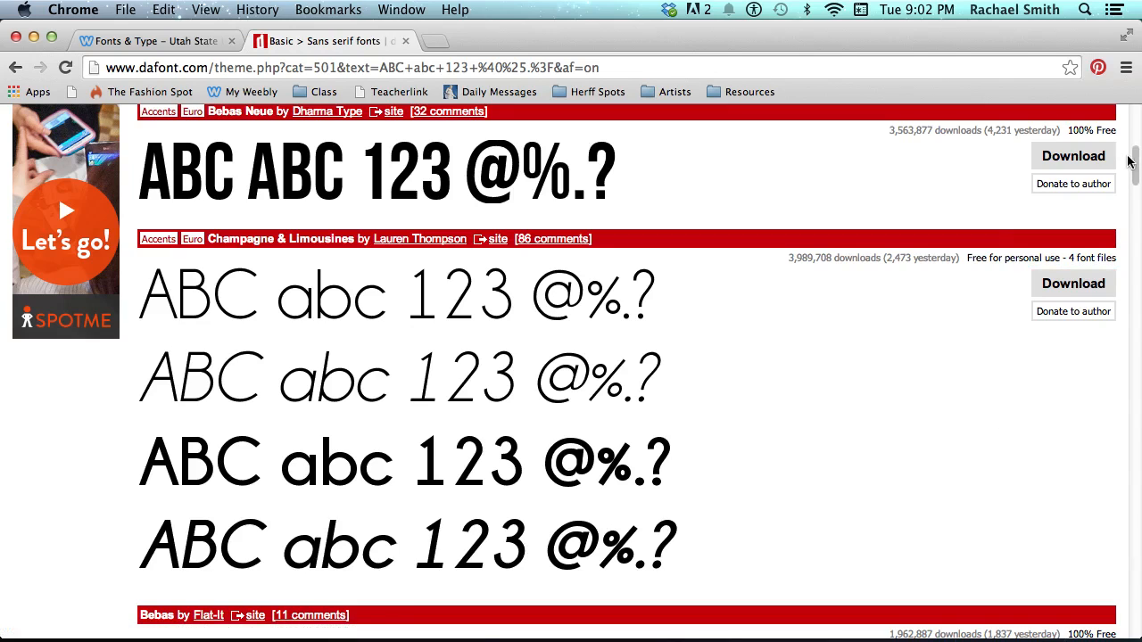
{"action": "left_click_drag", "start_coordinate": [1136, 167], "coordinate": [1135, 156]}
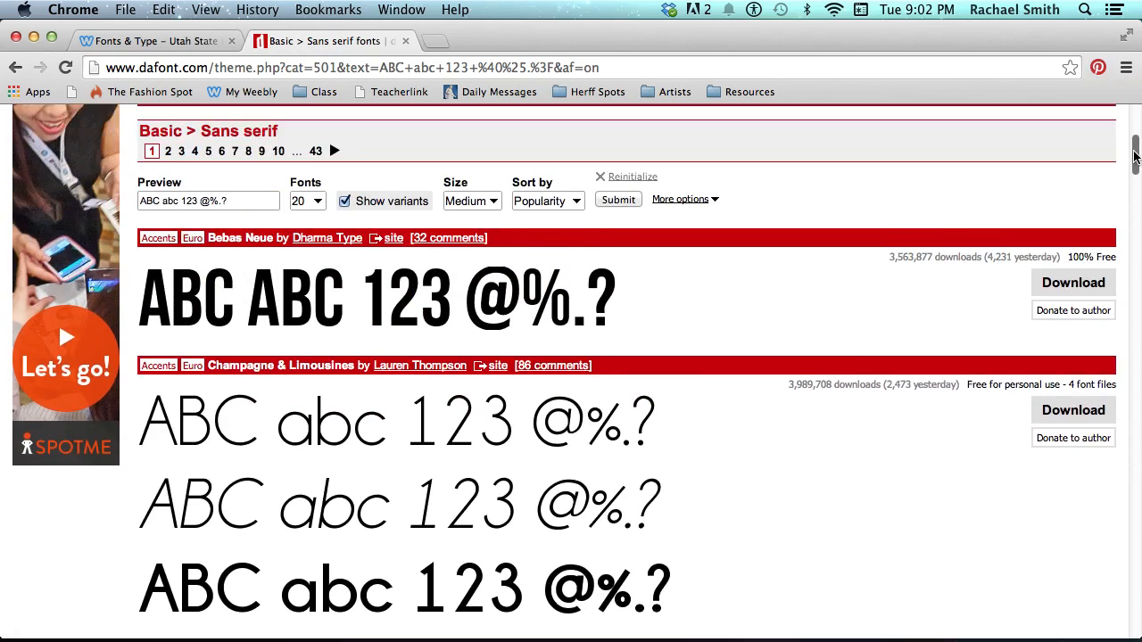
Save Bebas Neue as bebas_neue.zip to the Desktop, then minimise Chrome
{"action": "left_click", "coordinate": [1060, 286]}
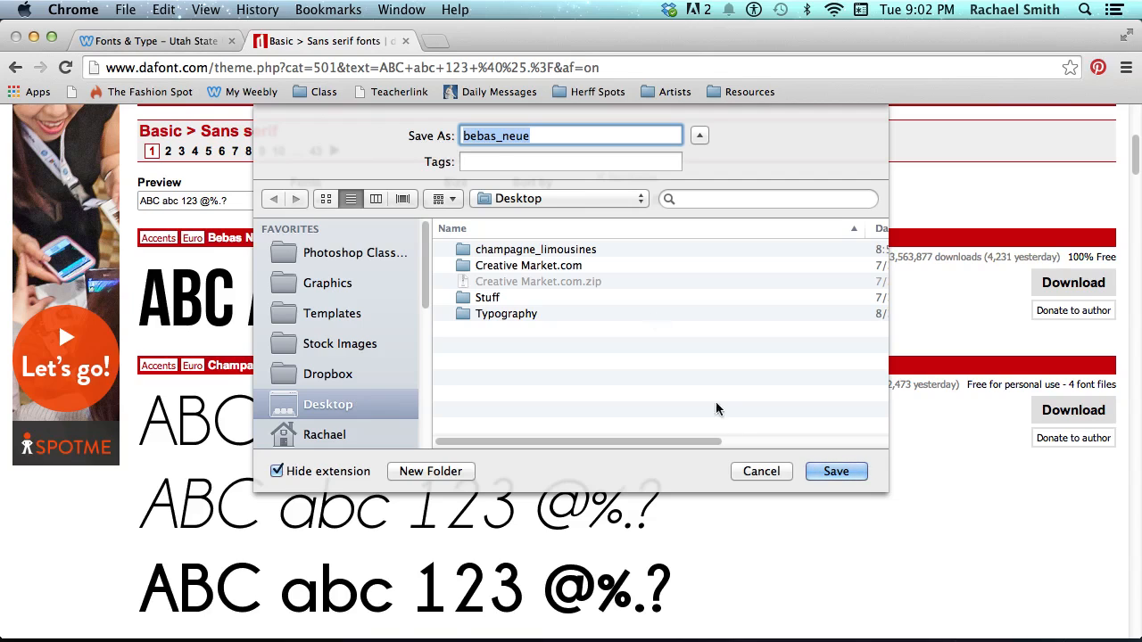
{"action": "mouse_move", "coordinate": [922, 635]}
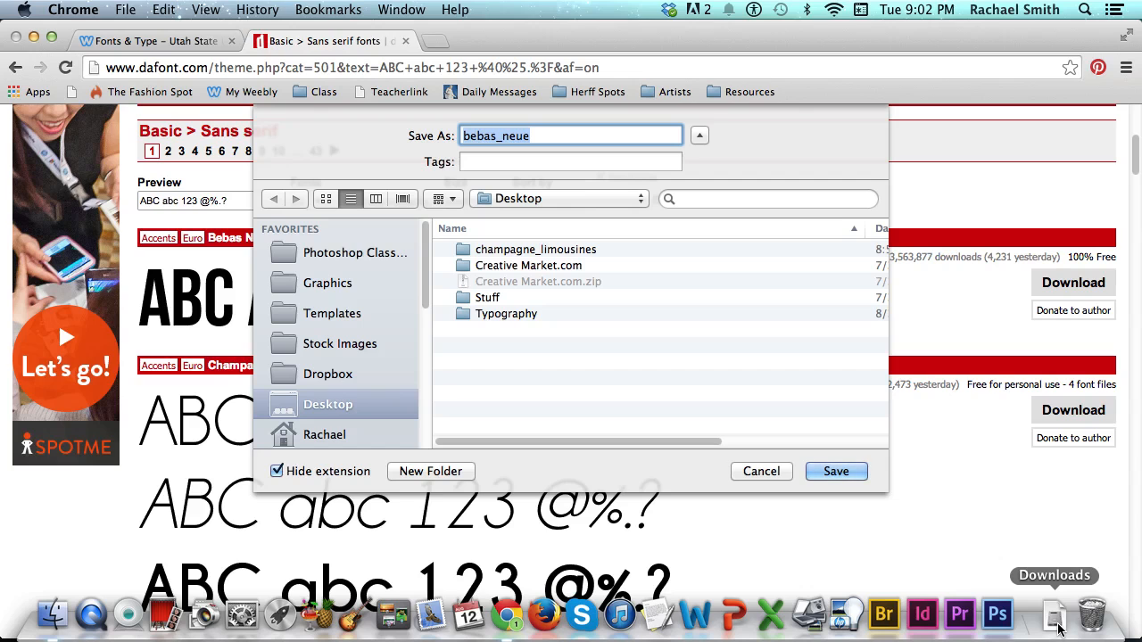
{"action": "left_click", "coordinate": [836, 473]}
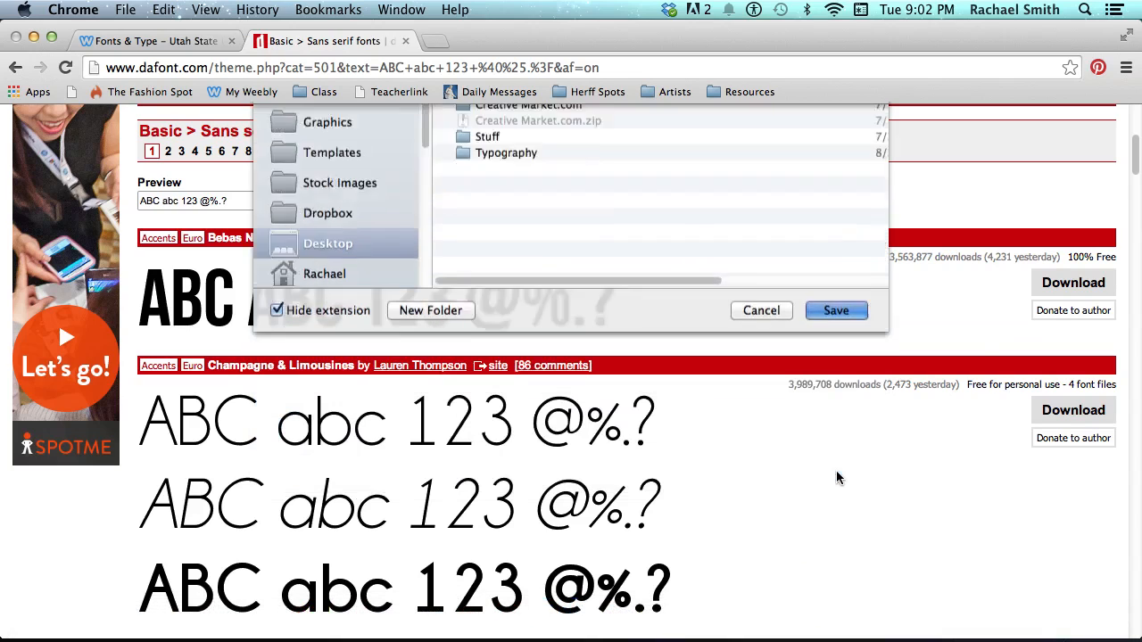
{"action": "left_click", "coordinate": [33, 36]}
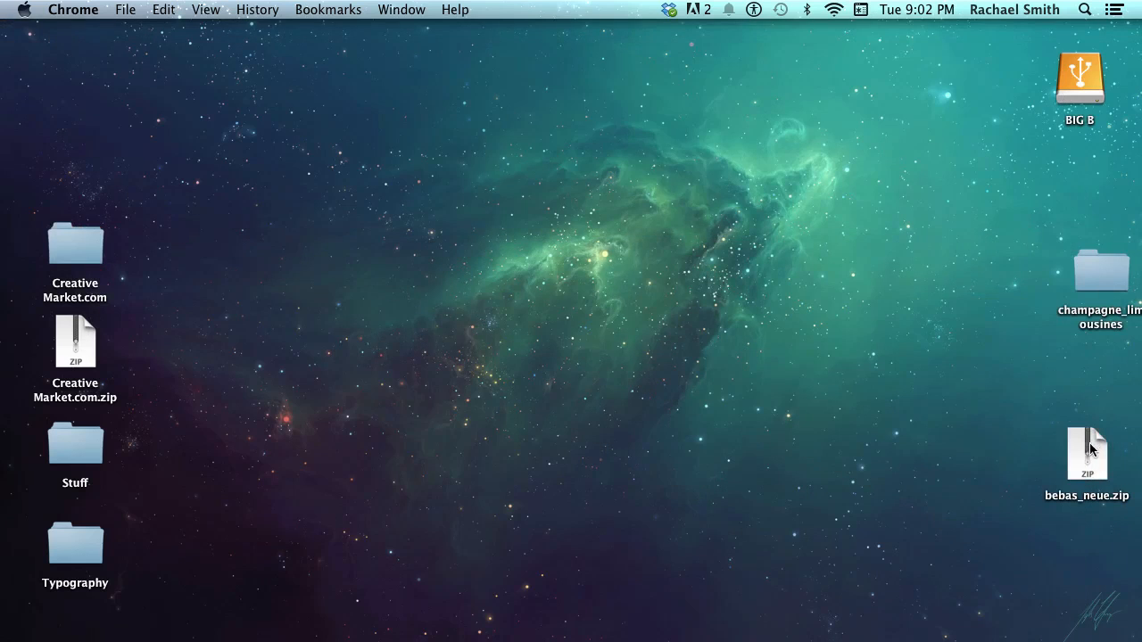
Open the BIG B drive in Finder and move and resize its window
{"action": "mouse_move", "coordinate": [1090, 452]}
{"action": "left_mouse_down"}
{"action": "mouse_move", "coordinate": [659, 173]}
{"action": "mouse_move", "coordinate": [976, 181]}
{"action": "mouse_move", "coordinate": [976, 209]}
{"action": "mouse_move", "coordinate": [1081, 449]}
{"action": "left_mouse_up"}
{"action": "left_click", "coordinate": [1092, 74]}
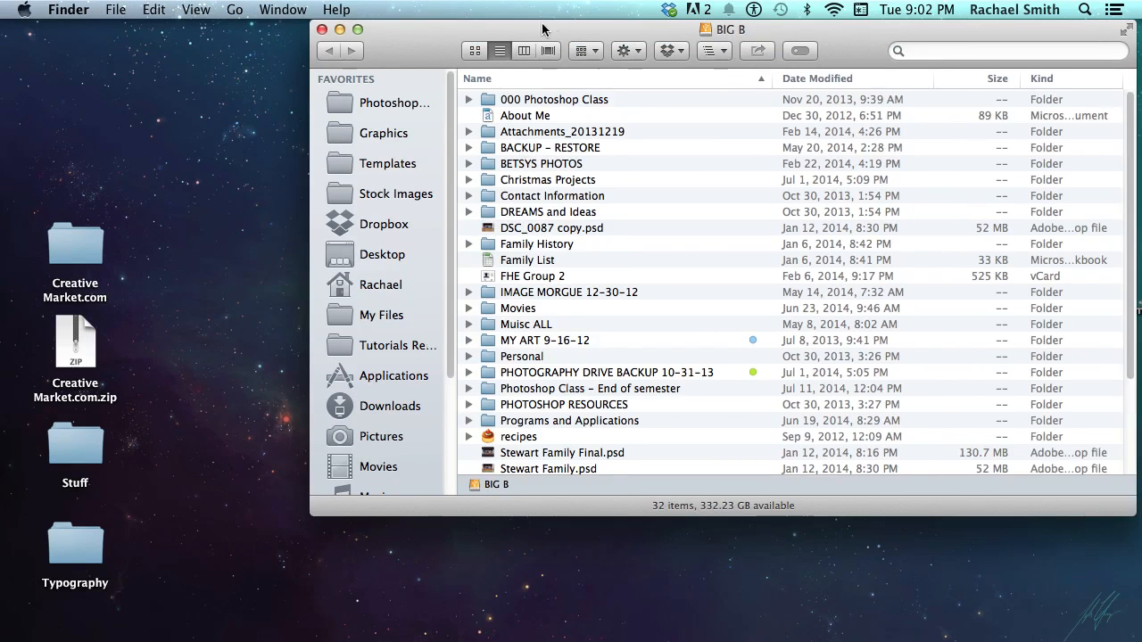
{"action": "left_click_drag", "start_coordinate": [541, 24], "coordinate": [392, 32]}
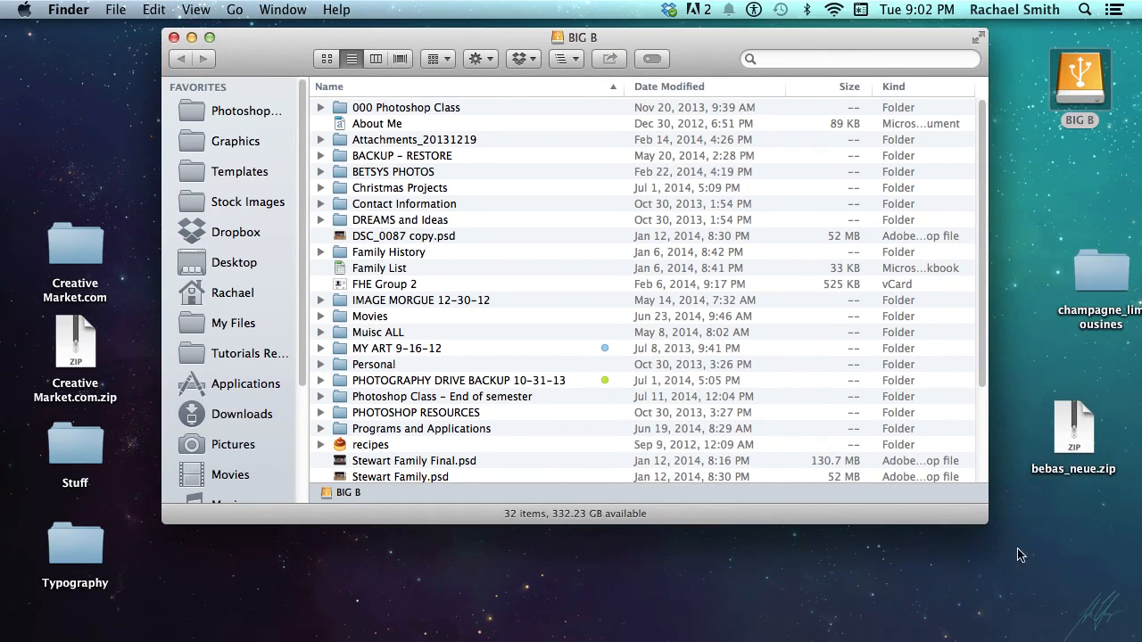
{"action": "left_click_drag", "start_coordinate": [985, 521], "coordinate": [571, 587]}
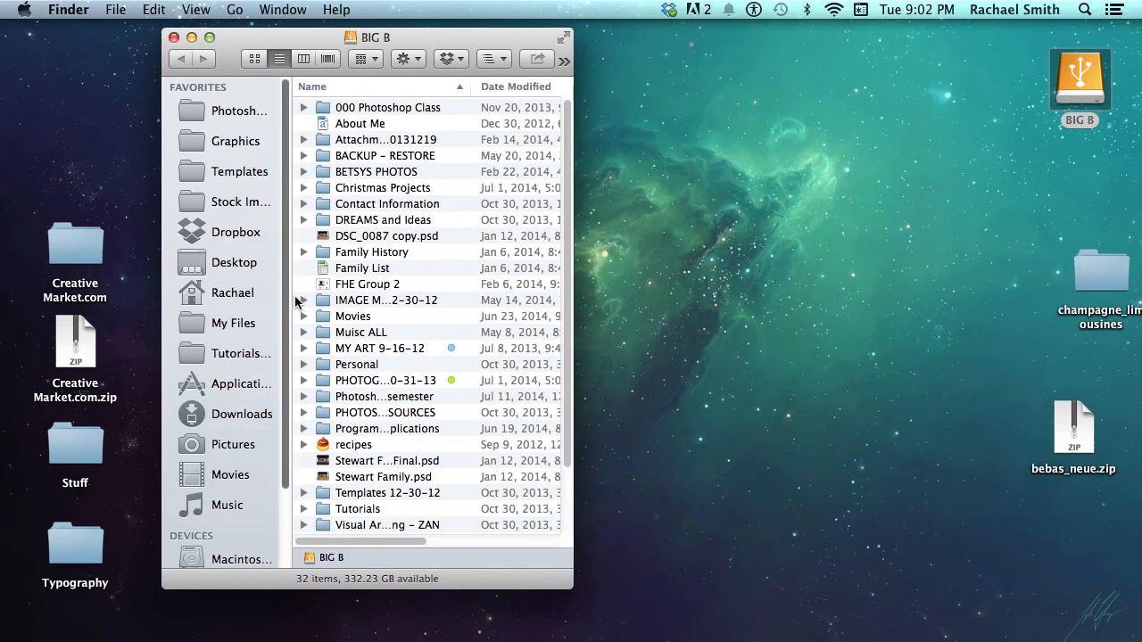
{"action": "left_click_drag", "start_coordinate": [569, 585], "coordinate": [659, 496]}
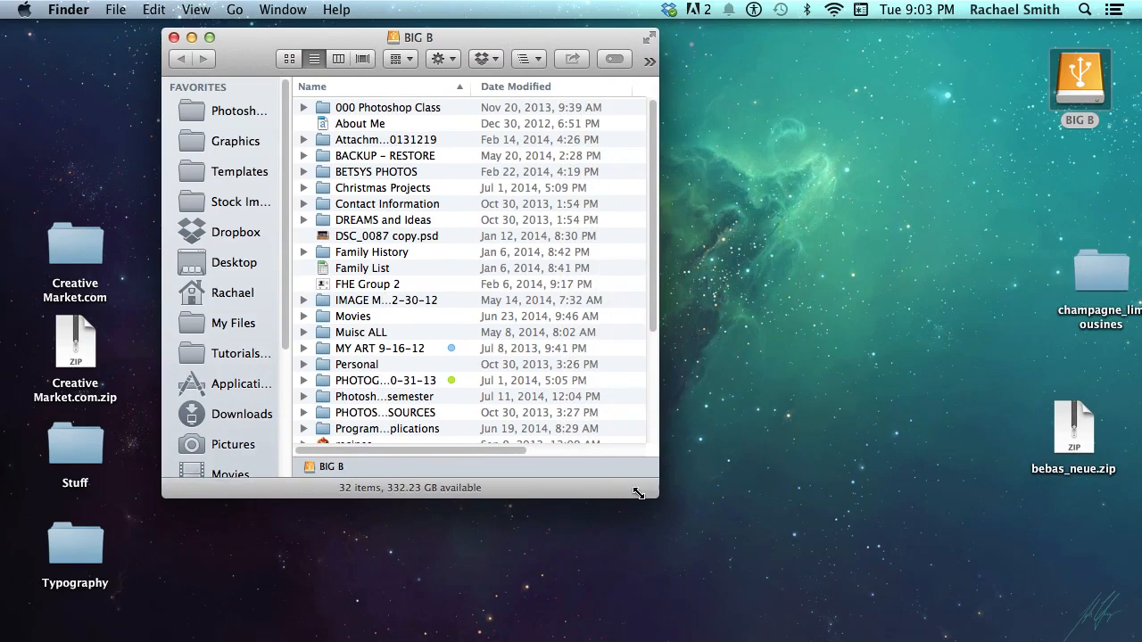
In the Desktop folder, extract bebas_neue.zip and move the zip to the Trash
{"action": "left_click", "coordinate": [230, 261]}
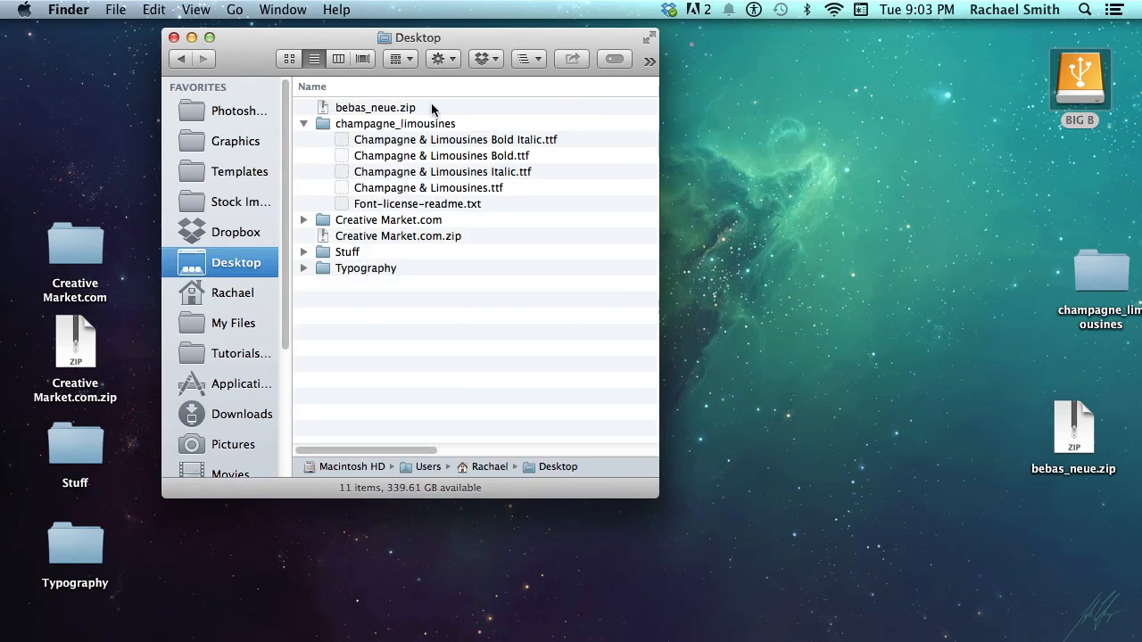
{"action": "left_click", "coordinate": [330, 113]}
{"action": "left_click", "coordinate": [306, 125]}
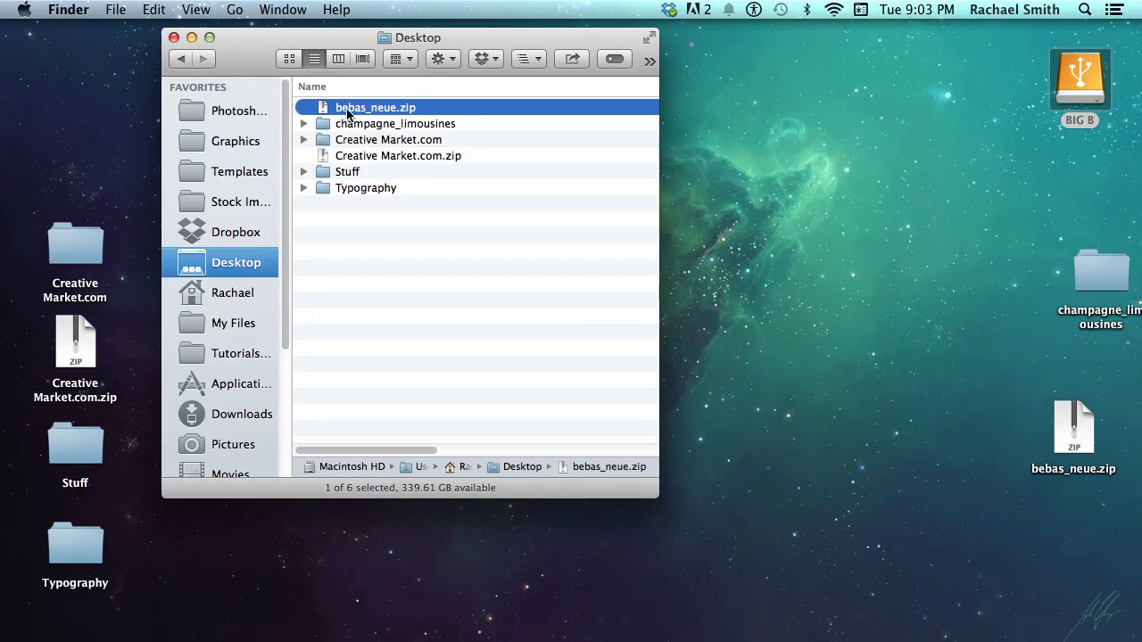
{"action": "double_click", "coordinate": [374, 108]}
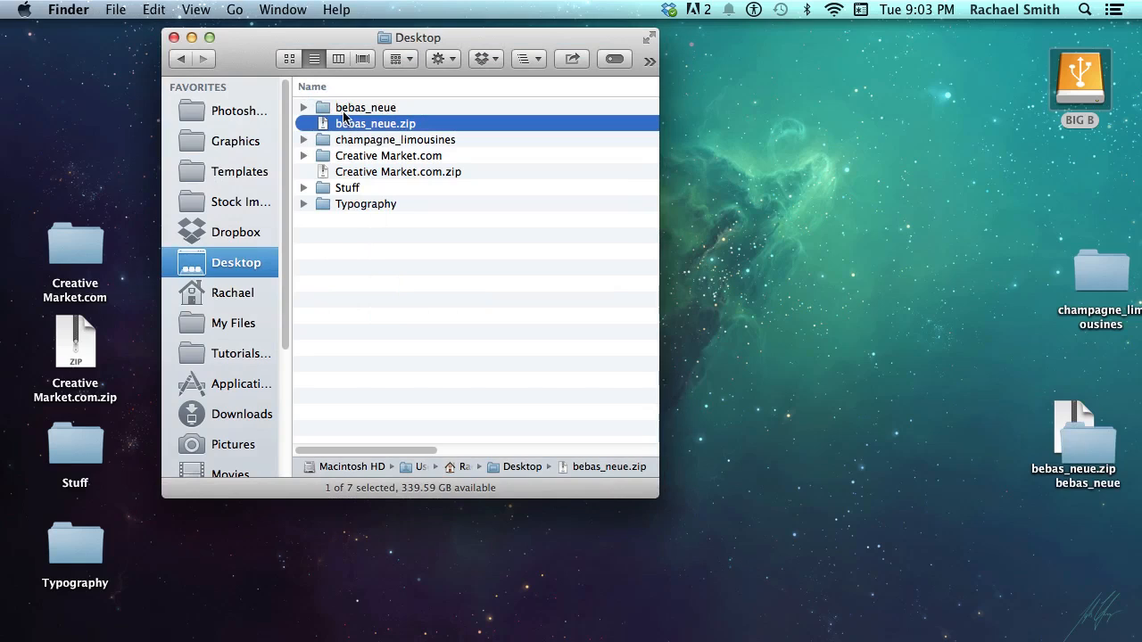
{"action": "left_click", "coordinate": [357, 109]}
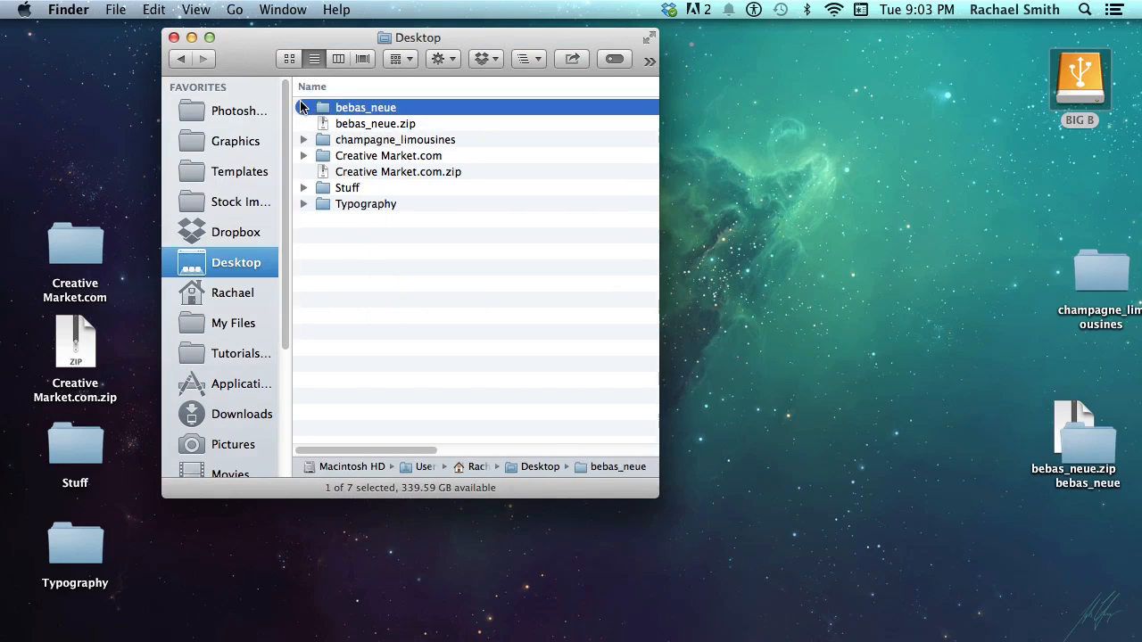
{"action": "left_click", "coordinate": [355, 125]}
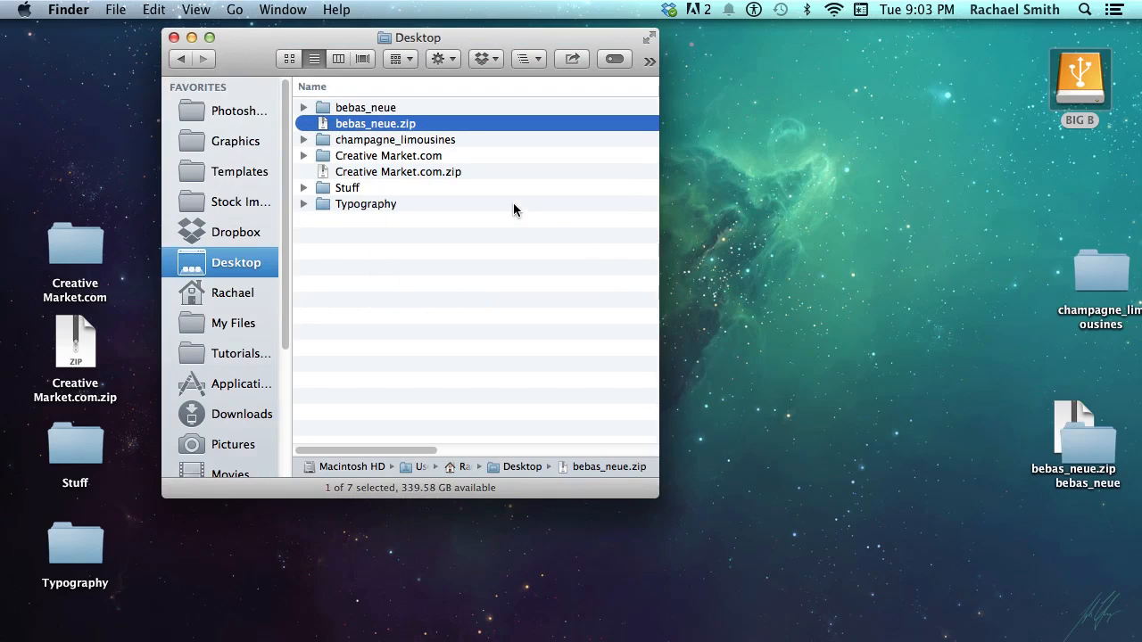
{"action": "key", "text": "super+BackSpace"}
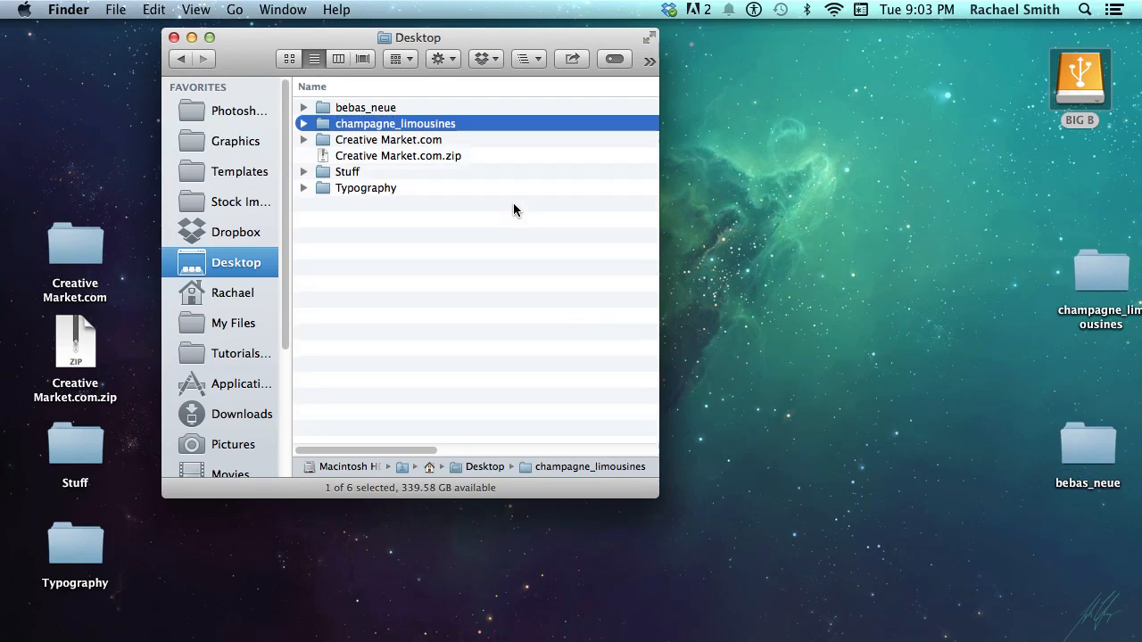
Open the bebas_neue folder and select BebasNeue.otf
{"action": "double_click", "coordinate": [386, 108]}
{"action": "left_click_drag", "start_coordinate": [299, 44], "coordinate": [576, 108]}
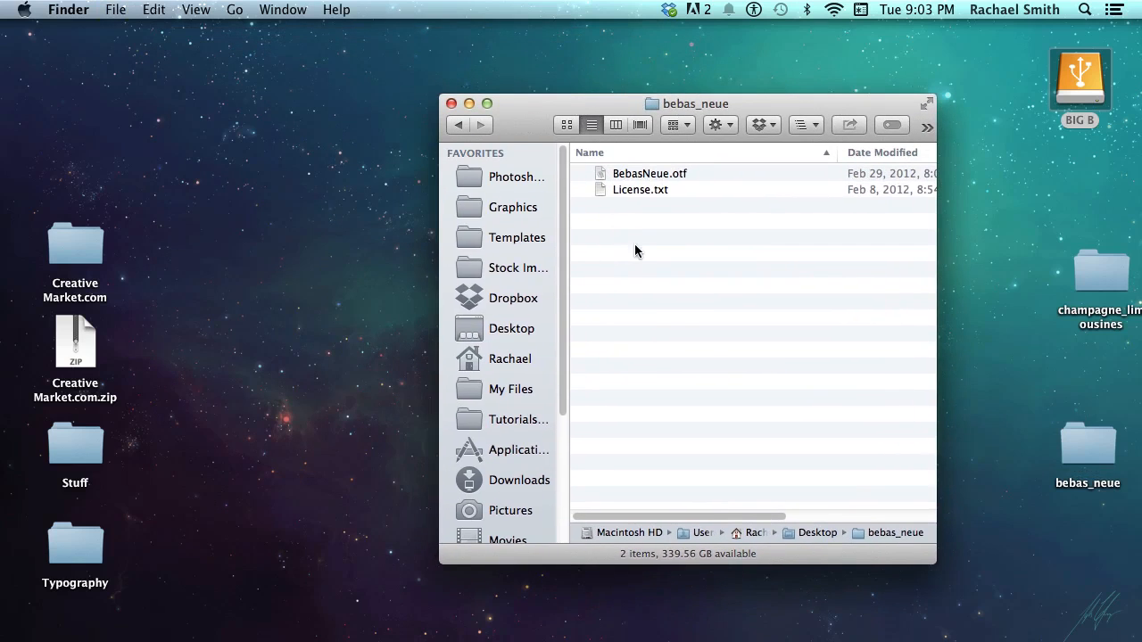
{"action": "left_click", "coordinate": [648, 178]}
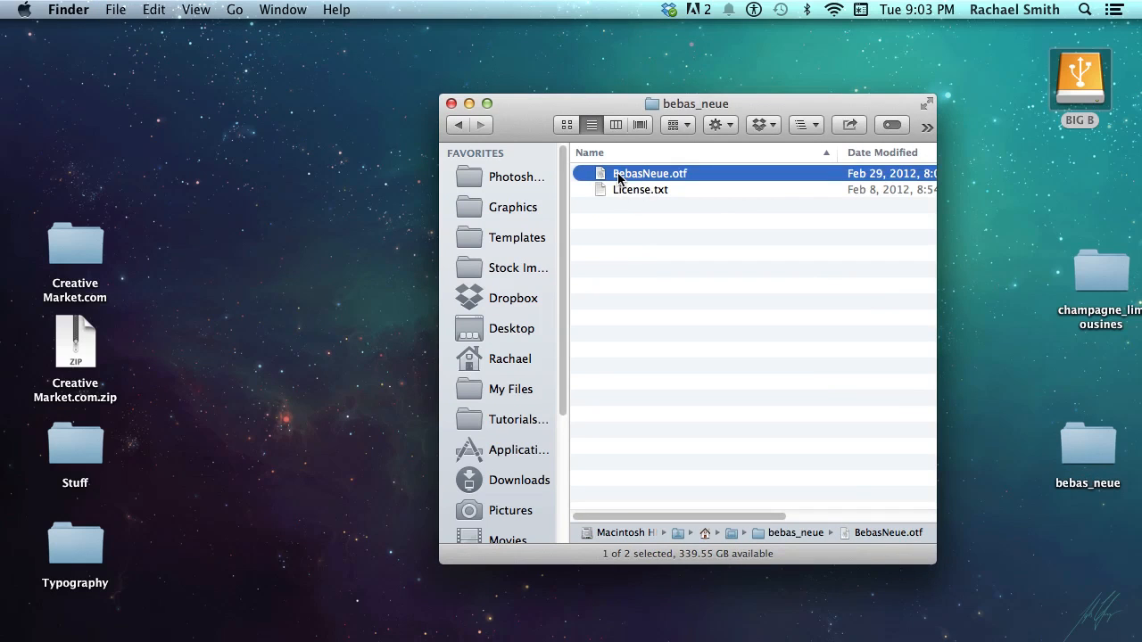
Install BebasNeue.otf through Font Book's preview and reposition the Font Book window
{"action": "double_click", "coordinate": [638, 178]}
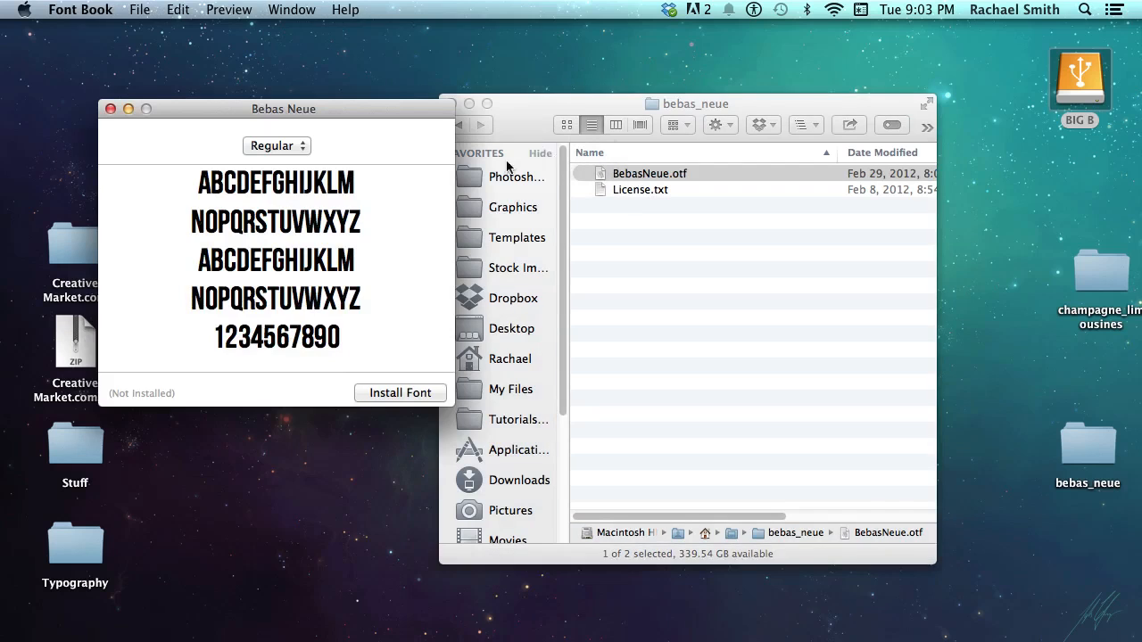
{"action": "left_click", "coordinate": [401, 393]}
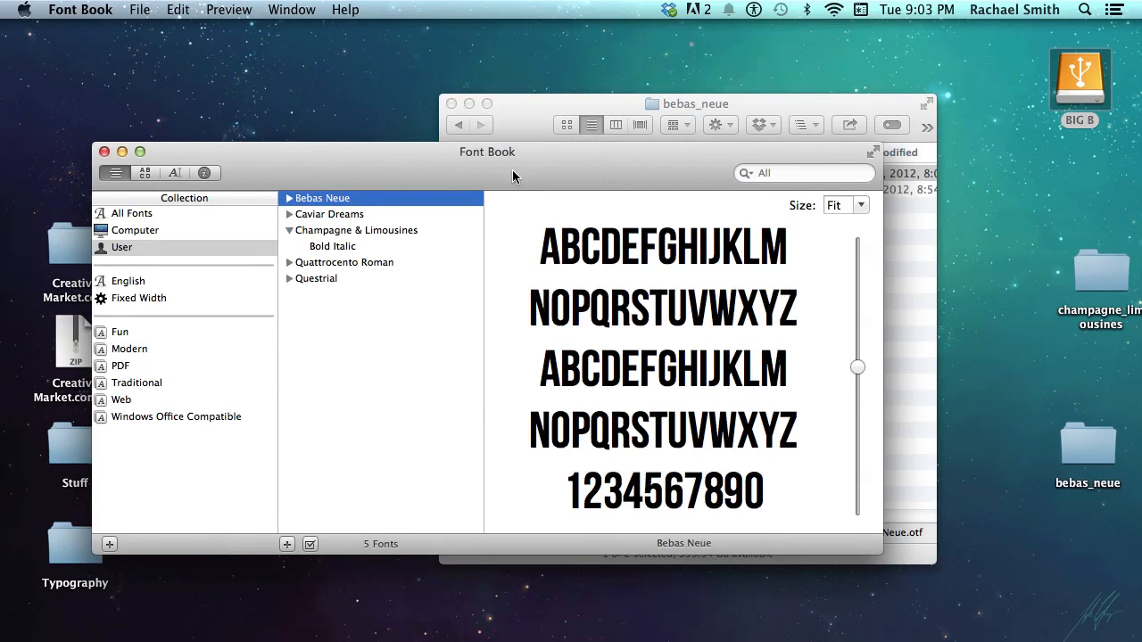
{"action": "left_click_drag", "start_coordinate": [512, 176], "coordinate": [480, 142]}
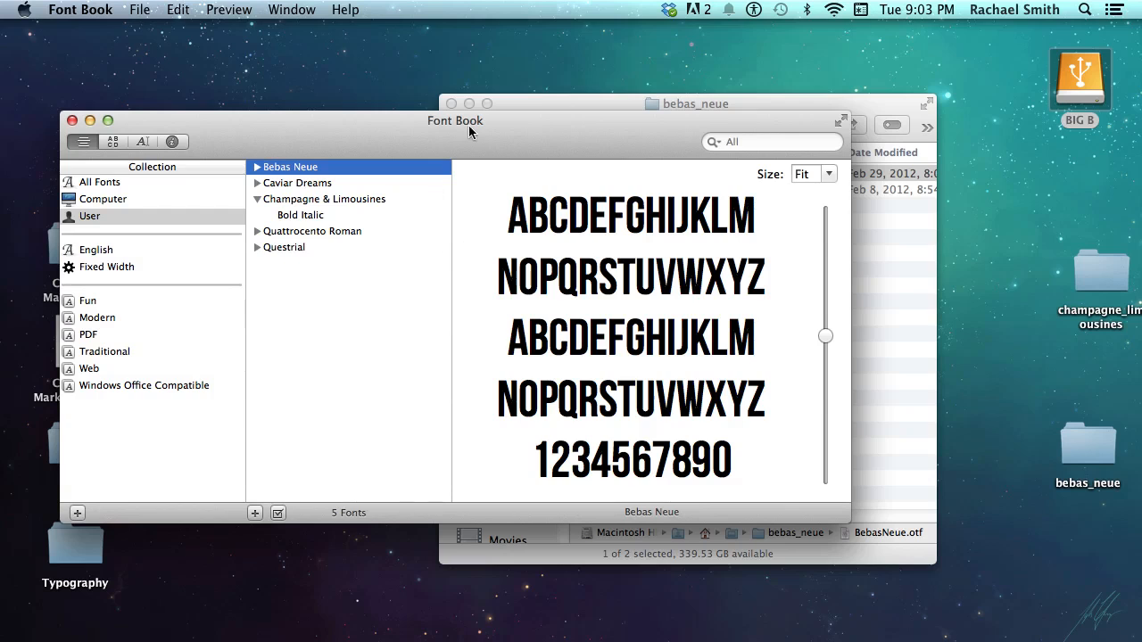
{"action": "left_click_drag", "start_coordinate": [480, 130], "coordinate": [469, 90]}
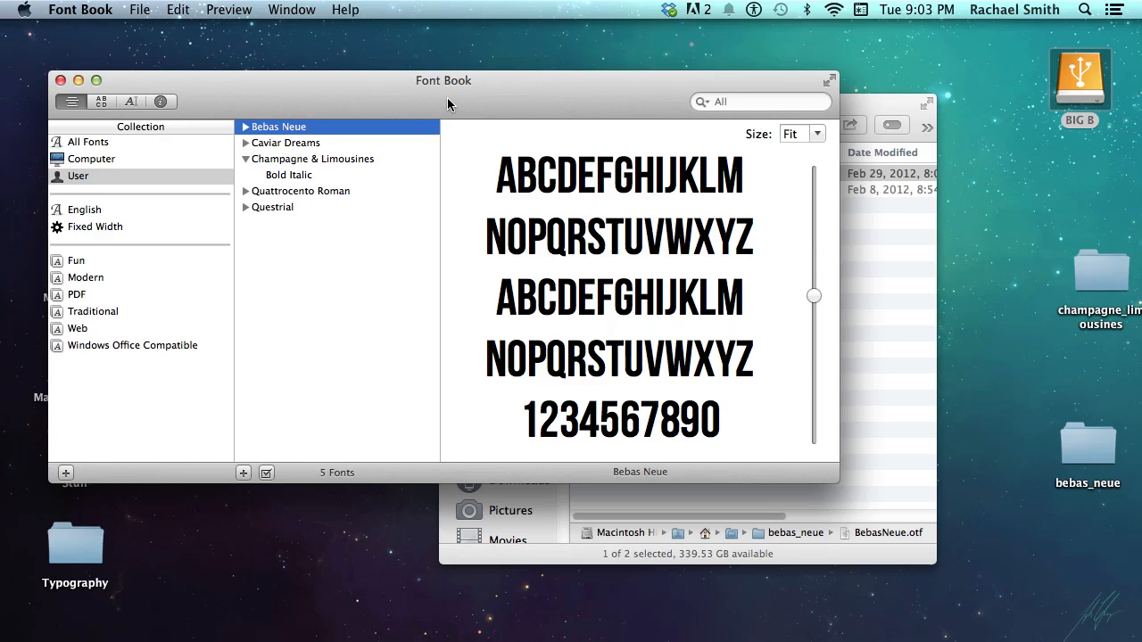
{"action": "mouse_move", "coordinate": [447, 98]}
{"action": "left_mouse_down"}
{"action": "mouse_move", "coordinate": [430, 85]}
{"action": "mouse_move", "coordinate": [454, 92]}
{"action": "mouse_move", "coordinate": [445, 97]}
{"action": "left_mouse_up"}
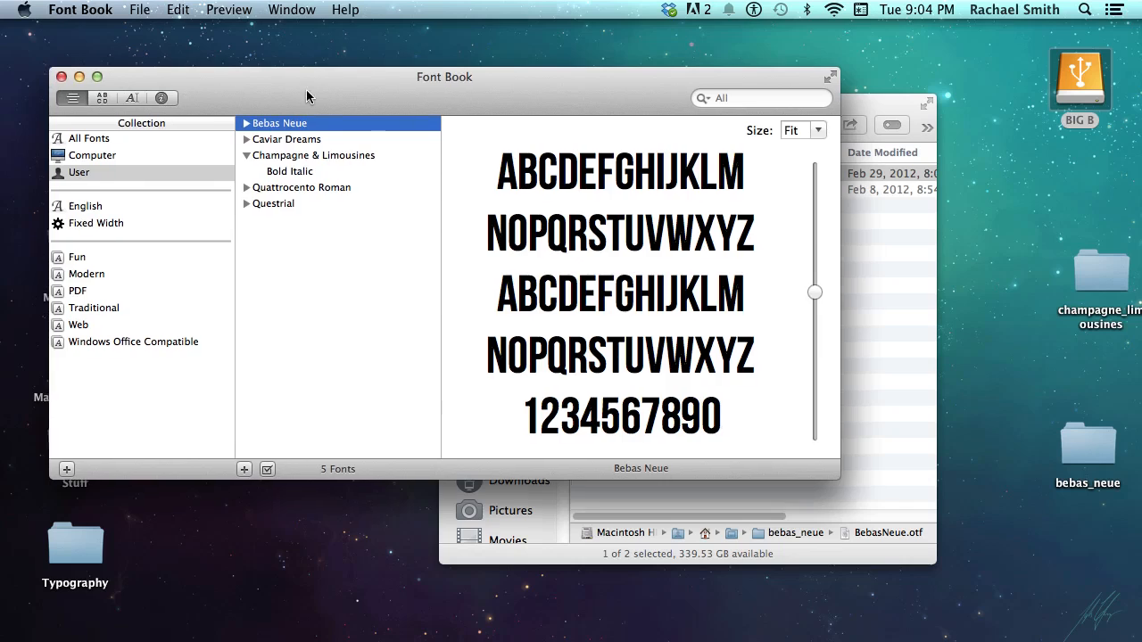
{"action": "left_click_drag", "start_coordinate": [306, 89], "coordinate": [300, 106]}
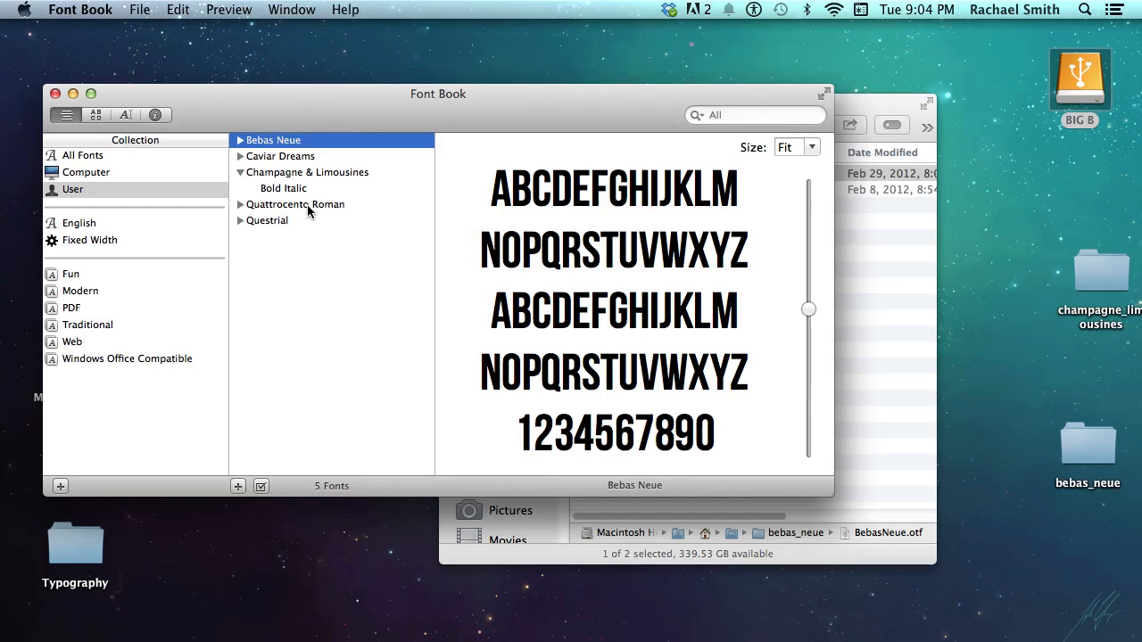
Widen the Finder sidebar and open the My Files folder from the home folder
{"action": "left_click", "coordinate": [851, 102]}
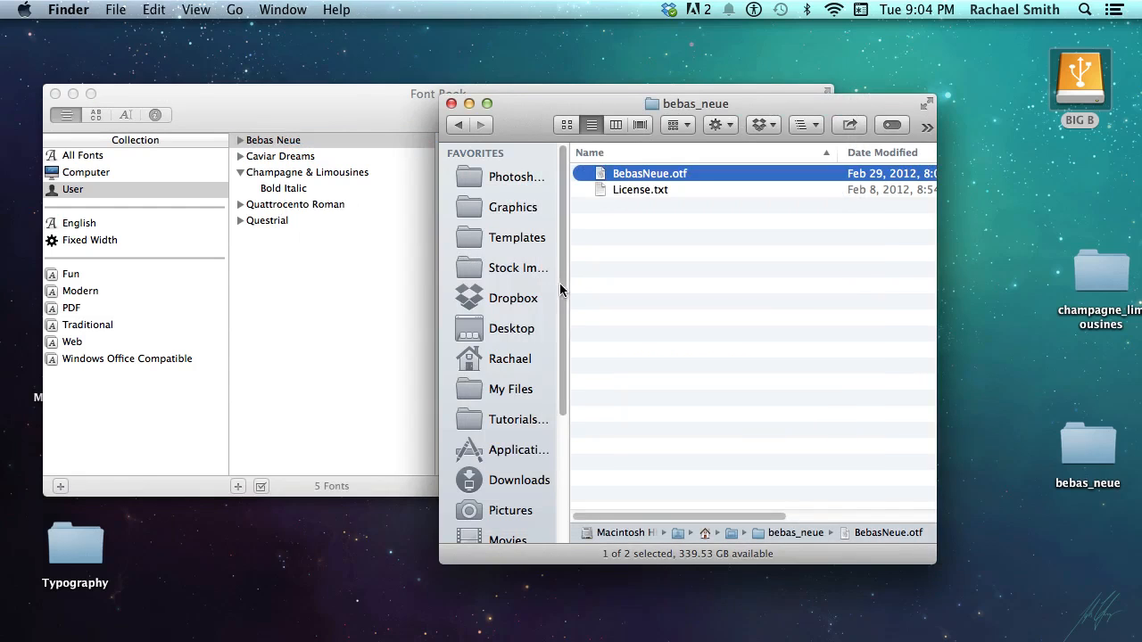
{"action": "left_click_drag", "start_coordinate": [570, 286], "coordinate": [625, 293]}
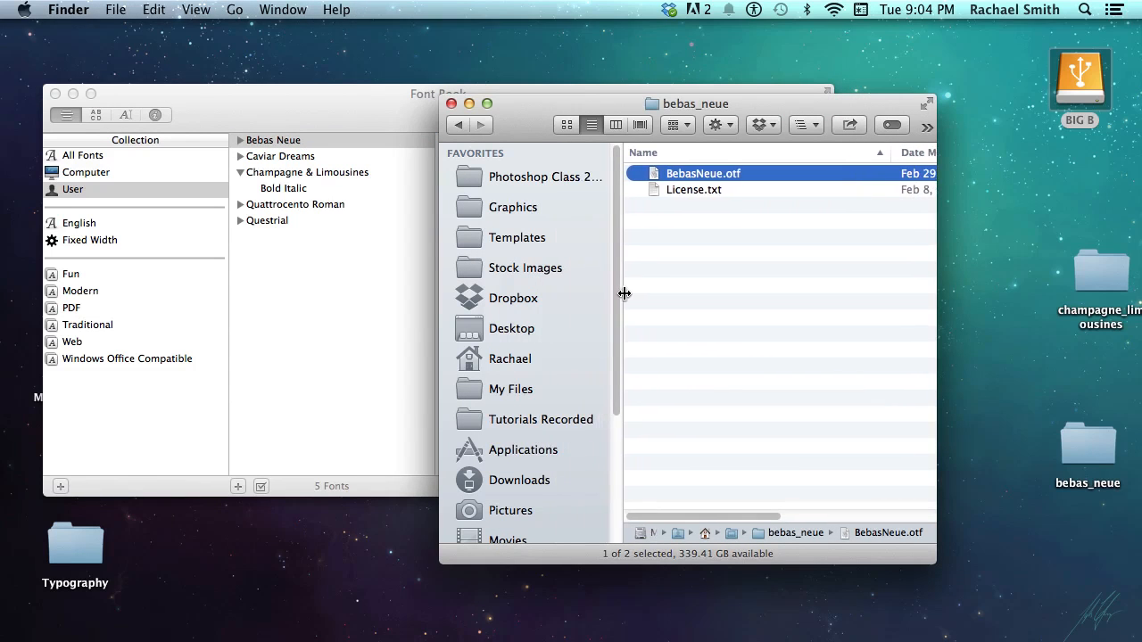
{"action": "left_click", "coordinate": [533, 389]}
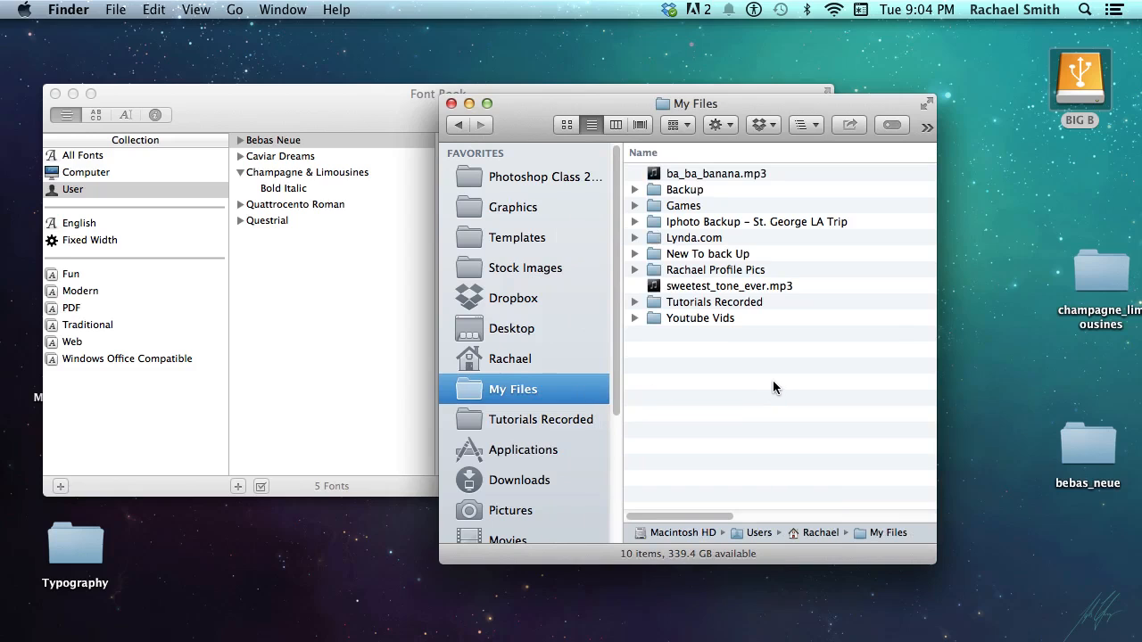
{"action": "left_click", "coordinate": [549, 358]}
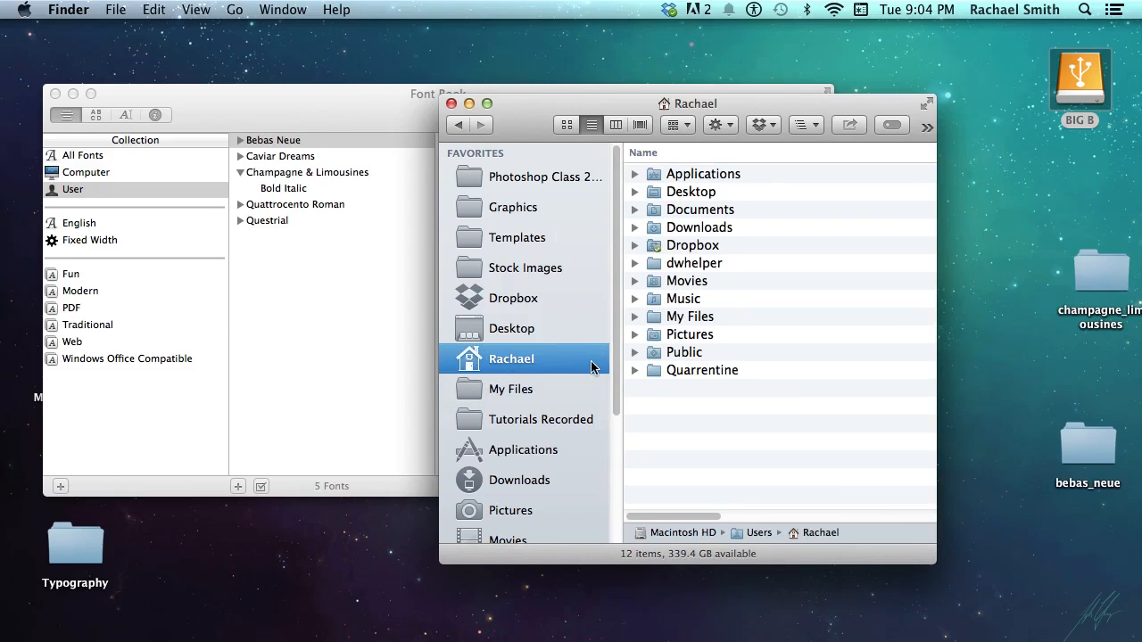
{"action": "left_click", "coordinate": [684, 319]}
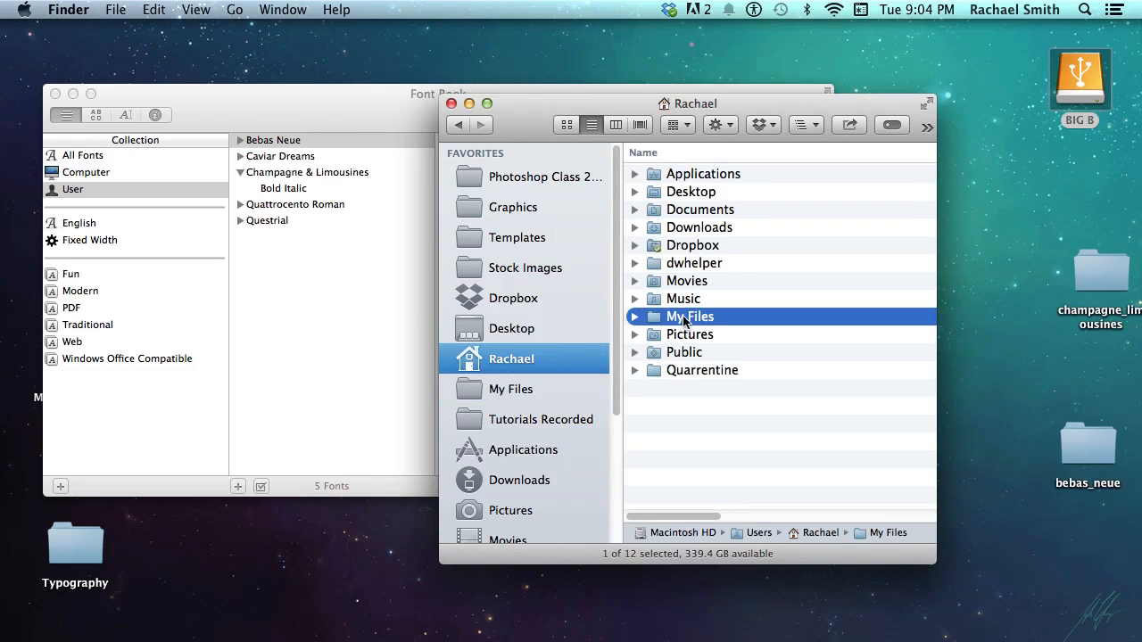
{"action": "double_click", "coordinate": [684, 319]}
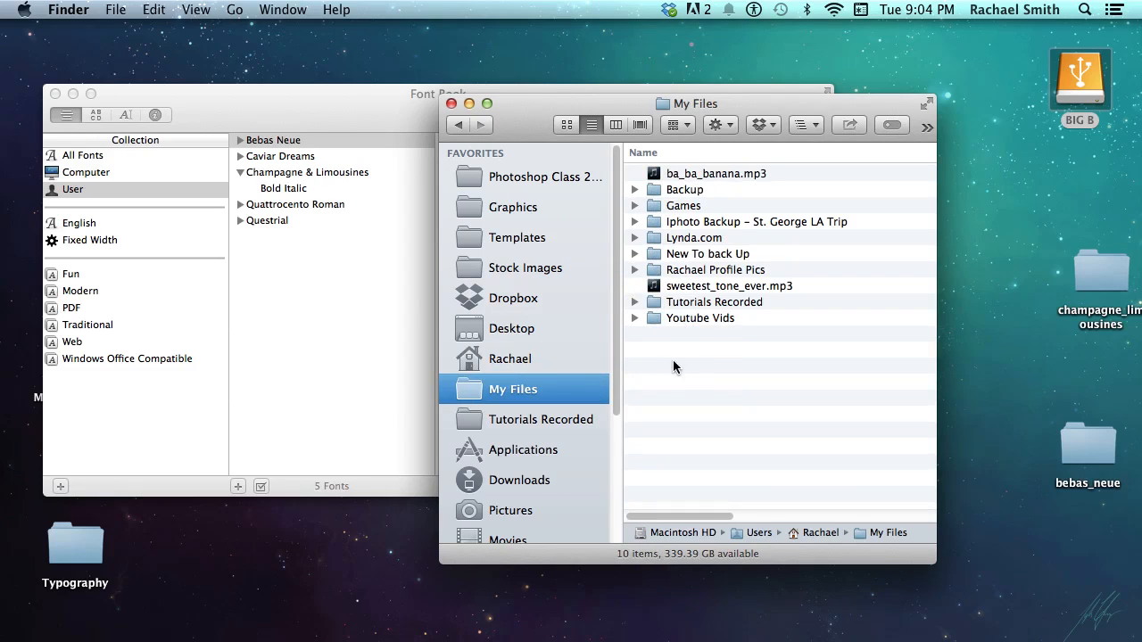
Create a new folder named 'Fonts Archive' inside My Files
{"action": "key", "text": "super+shift+n"}
{"action": "type", "text": "Fonts"}
{"action": "key", "text": "Return"}
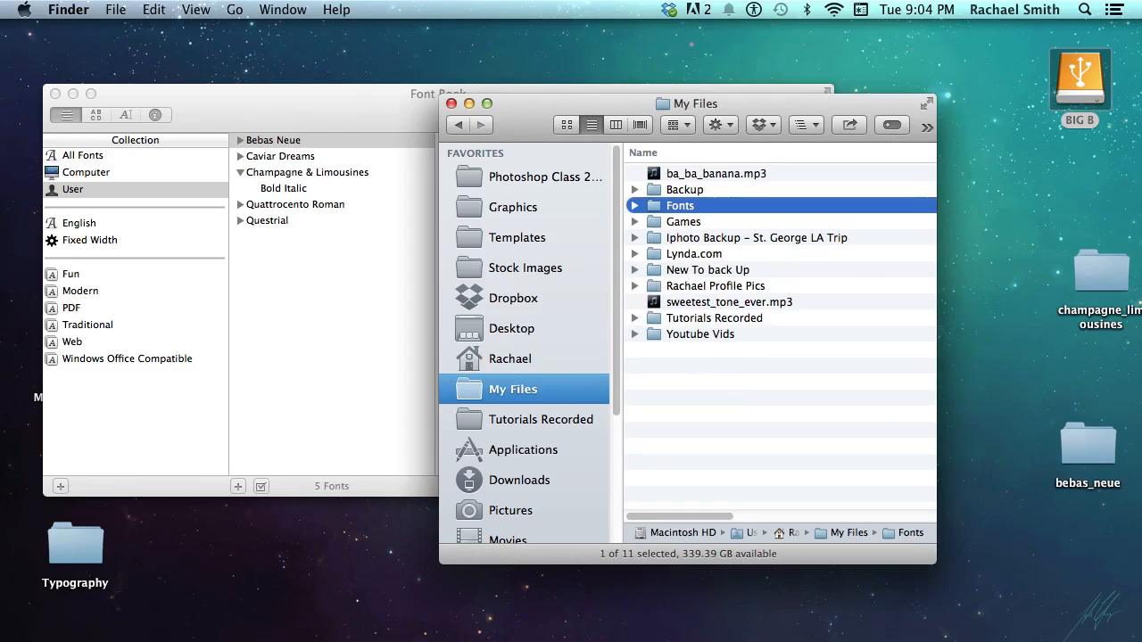
{"action": "key", "text": "Return"}
{"action": "key", "text": "Right"}
{"action": "type", "text": "Archi"}
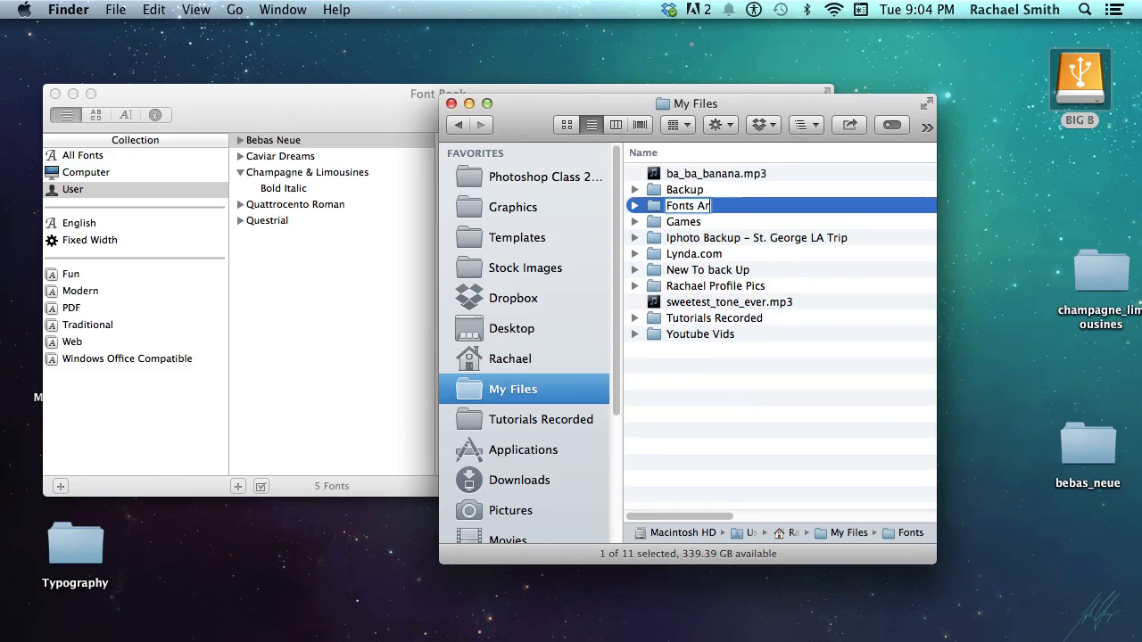
{"action": "key", "text": "Return"}
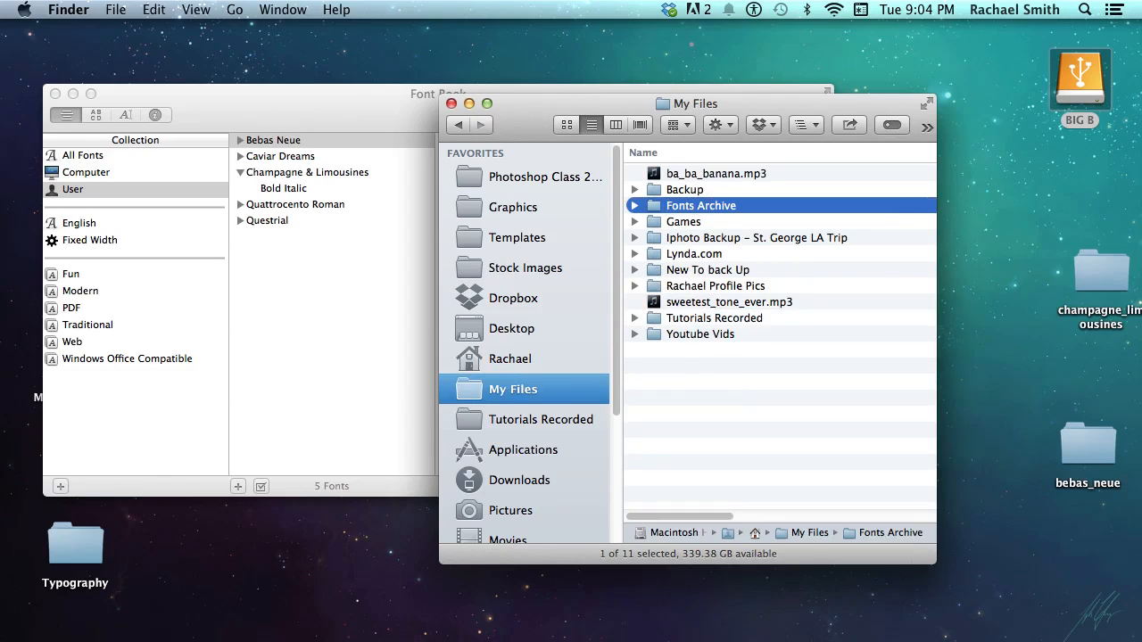
Move all six category folders from BIG B's Dropbox > Fonts into Fonts Archive
{"action": "double_click", "coordinate": [1066, 81]}
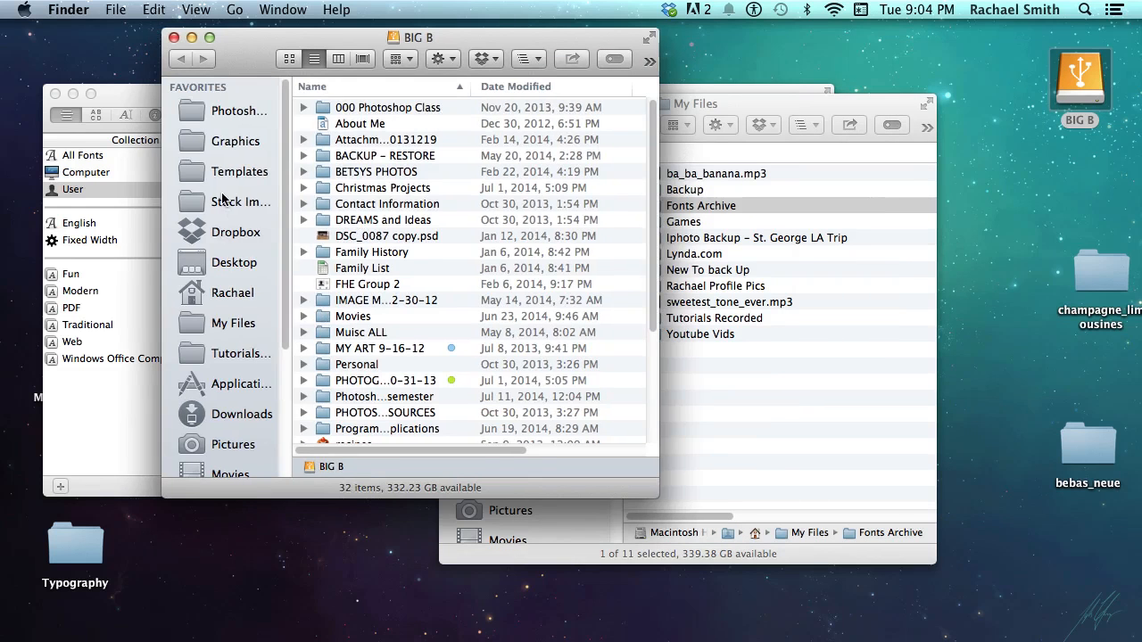
{"action": "left_click", "coordinate": [227, 235]}
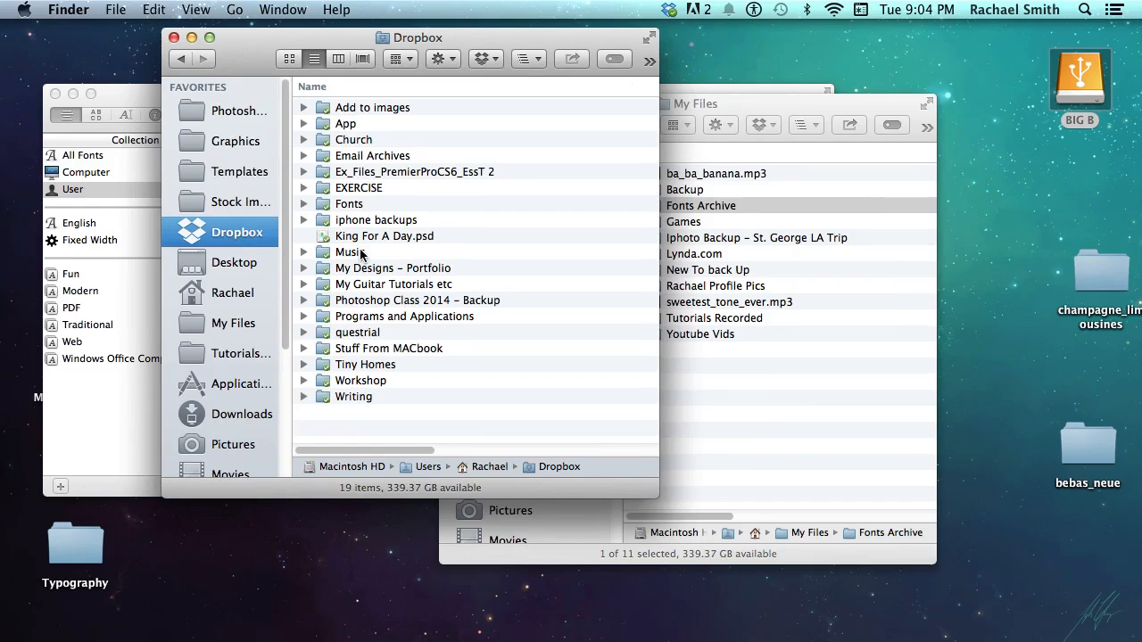
{"action": "double_click", "coordinate": [350, 205]}
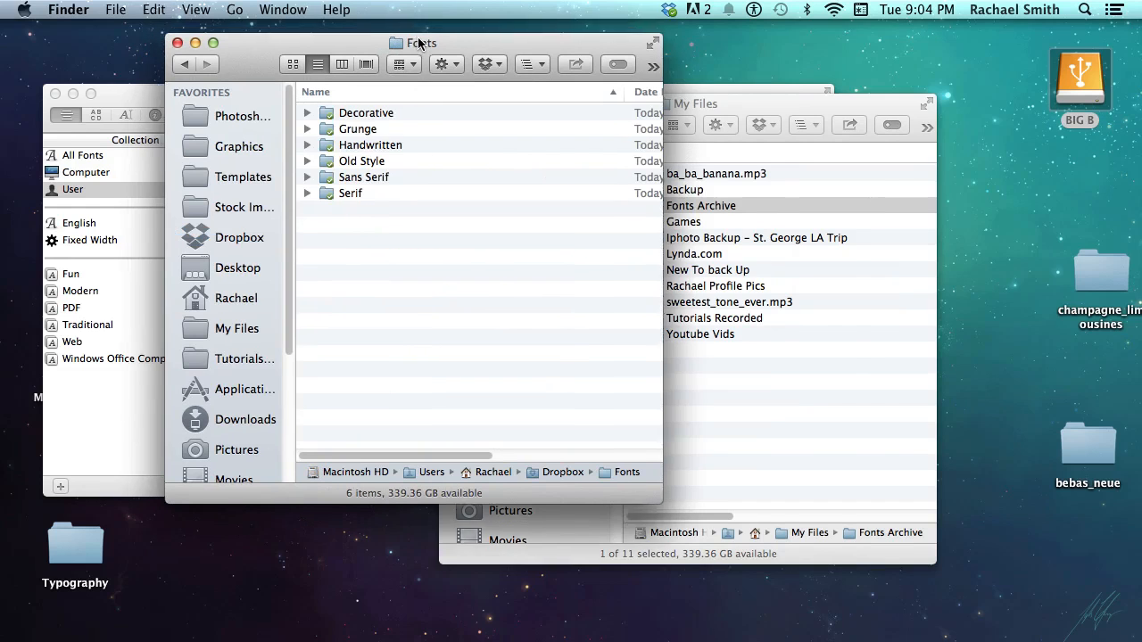
{"action": "left_click_drag", "start_coordinate": [413, 37], "coordinate": [716, 391]}
{"action": "key", "text": "super+a"}
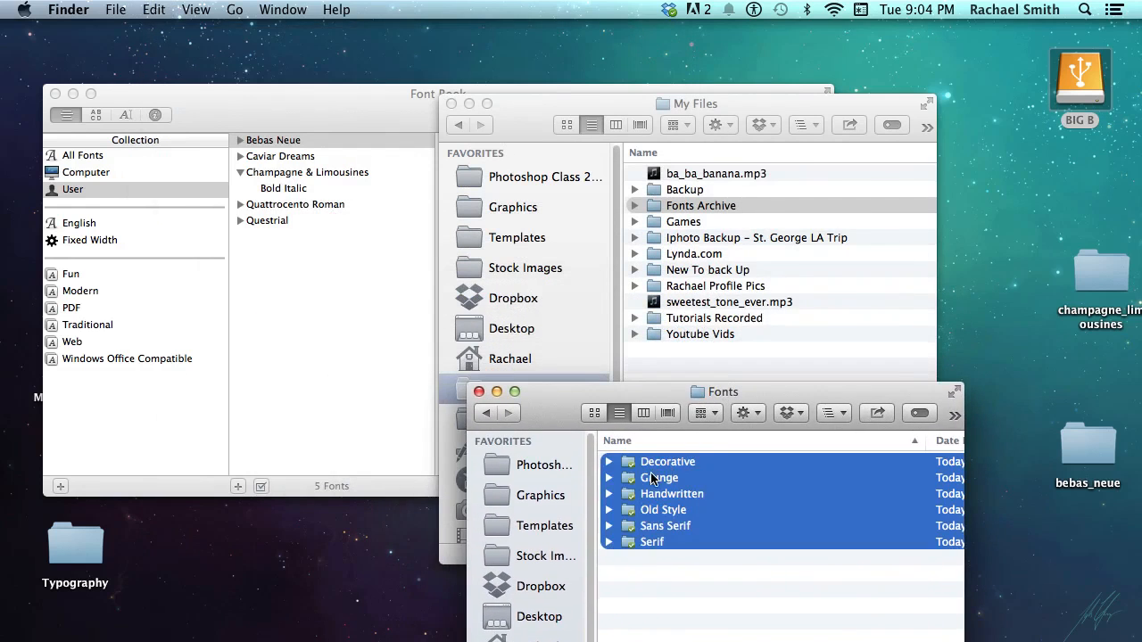
{"action": "left_click_drag", "start_coordinate": [655, 477], "coordinate": [692, 208]}
{"action": "left_click", "coordinate": [479, 392]}
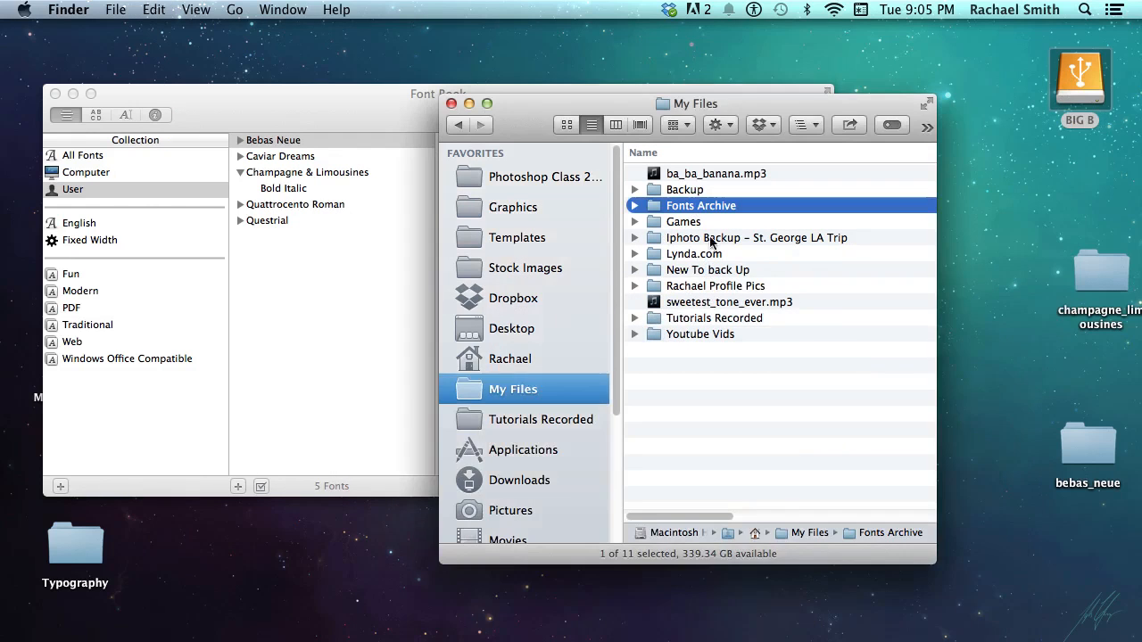
Expand and collapse the Decorative, Grunge, Handwritten and moon_flower folders to inspect their contents
{"action": "left_click", "coordinate": [634, 205]}
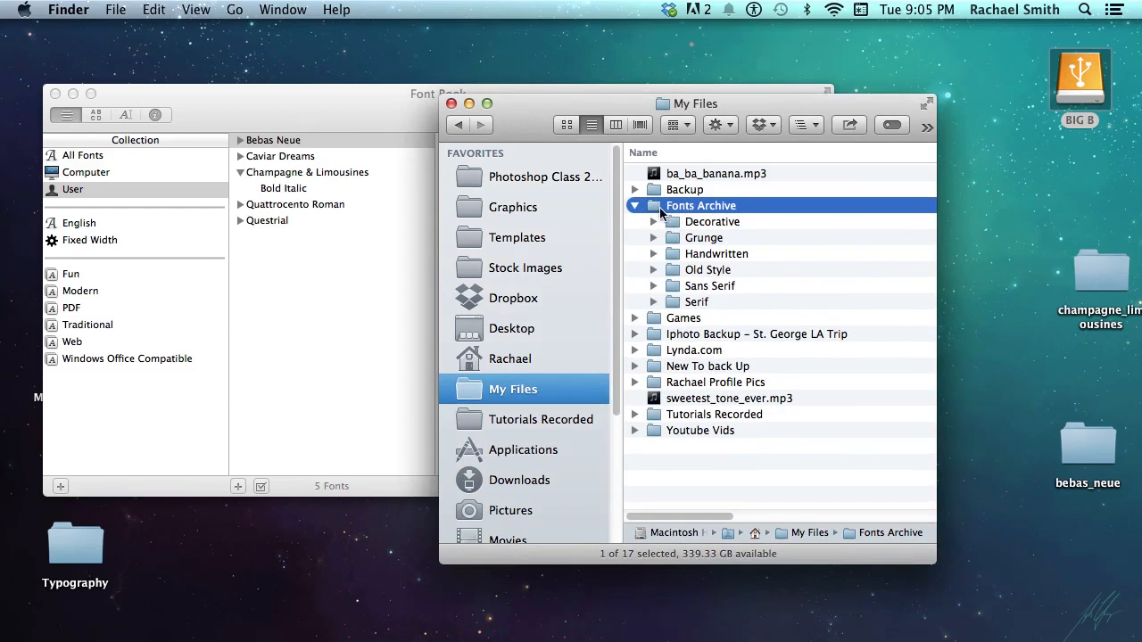
{"action": "double_click", "coordinate": [654, 206]}
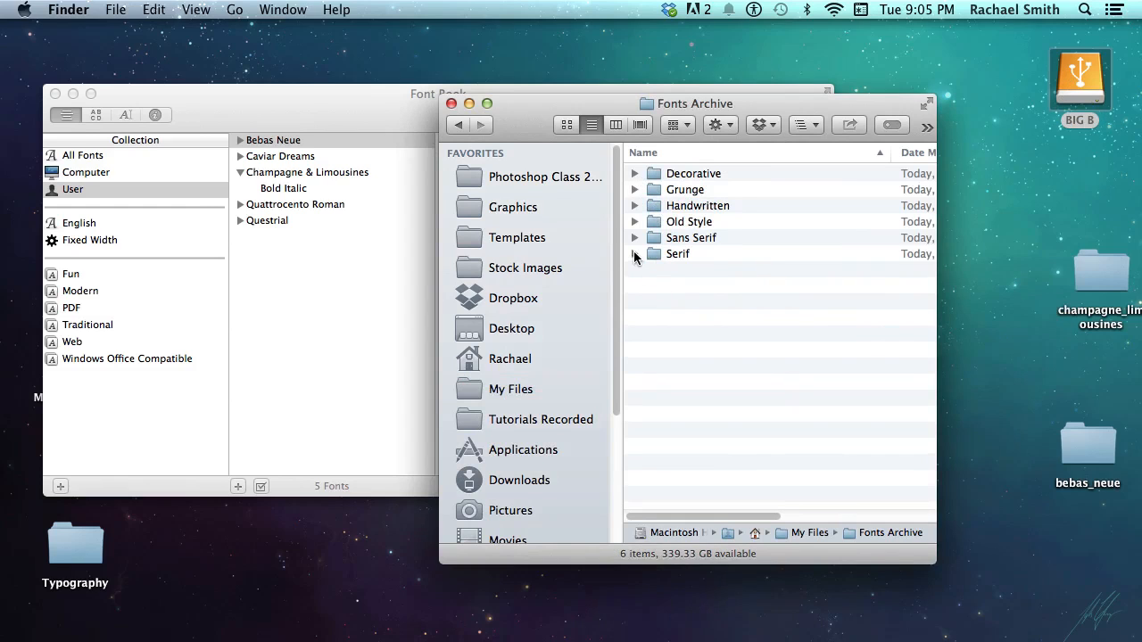
{"action": "left_click", "coordinate": [676, 175]}
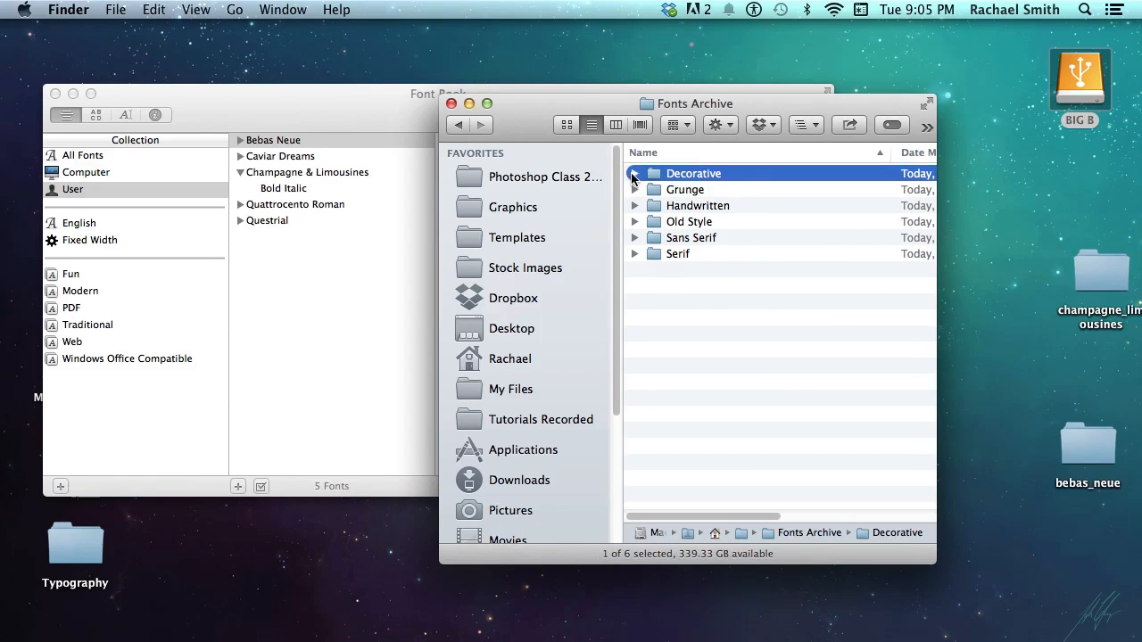
{"action": "left_click", "coordinate": [634, 174]}
{"action": "left_click", "coordinate": [633, 174]}
{"action": "left_click", "coordinate": [634, 190]}
{"action": "left_click", "coordinate": [635, 190]}
{"action": "left_click", "coordinate": [634, 206]}
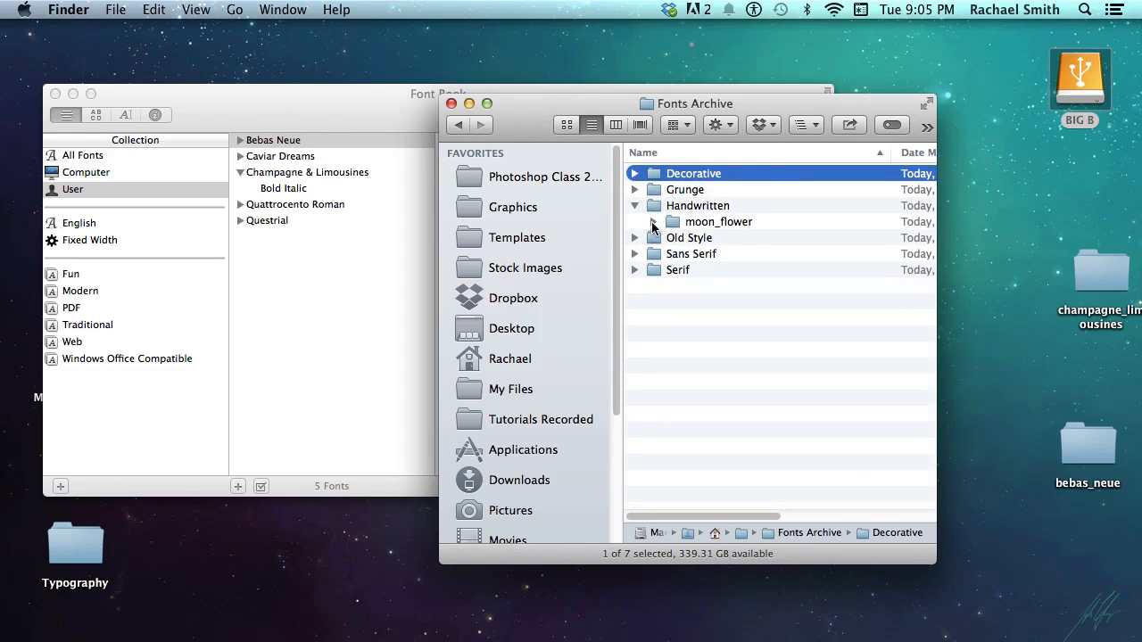
{"action": "left_click", "coordinate": [653, 222]}
{"action": "left_click", "coordinate": [653, 223]}
{"action": "left_click", "coordinate": [635, 206]}
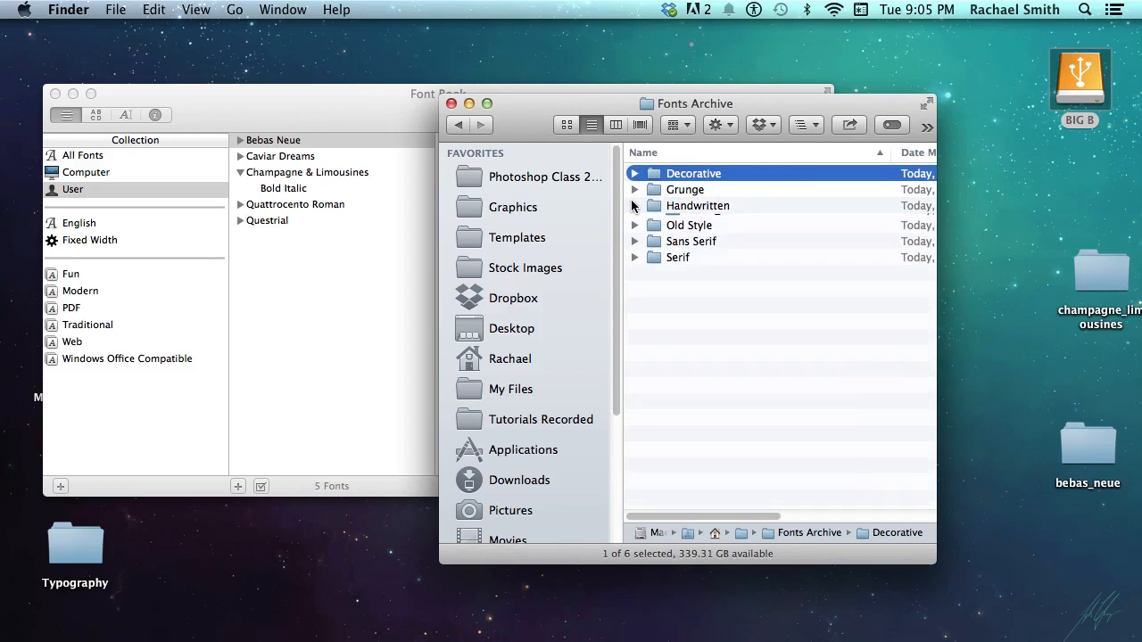
Quick Look the MFREG.png sample inside Handwritten > moon_flower
{"action": "left_click", "coordinate": [634, 206]}
{"action": "left_click", "coordinate": [660, 223]}
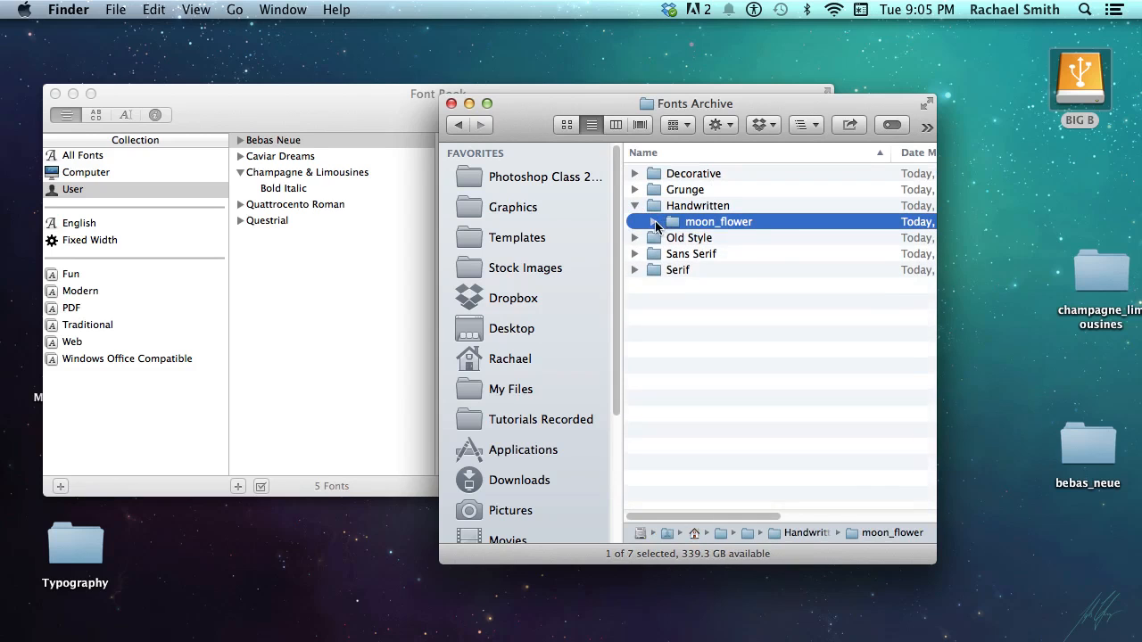
{"action": "left_click", "coordinate": [653, 221]}
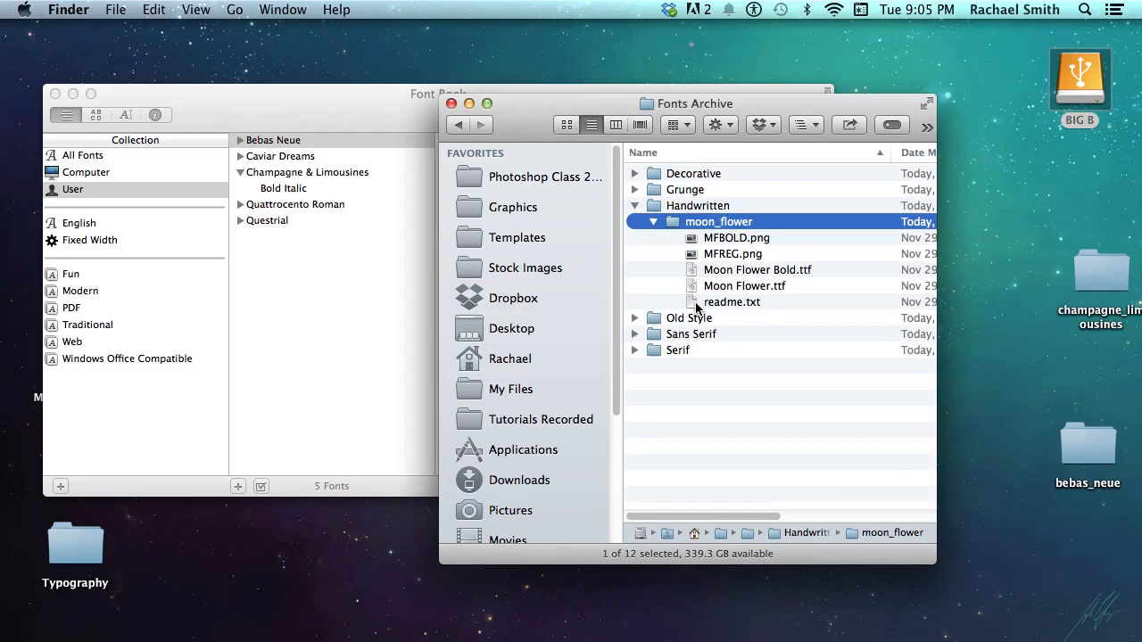
{"action": "left_click", "coordinate": [701, 255]}
{"action": "key", "text": "space"}
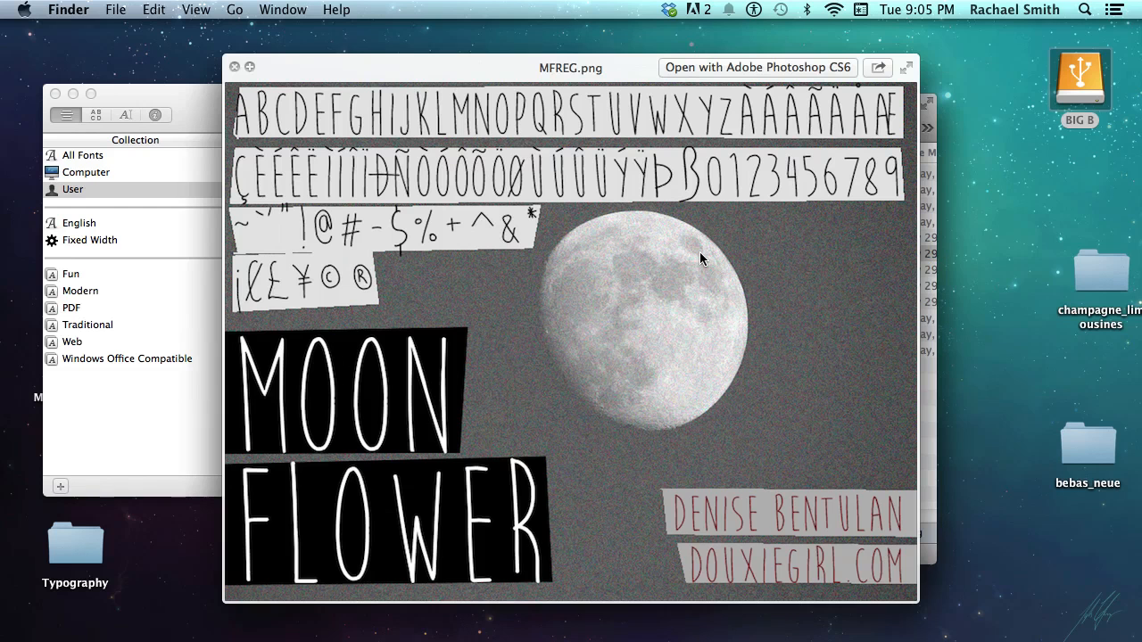
{"action": "key", "text": "space"}
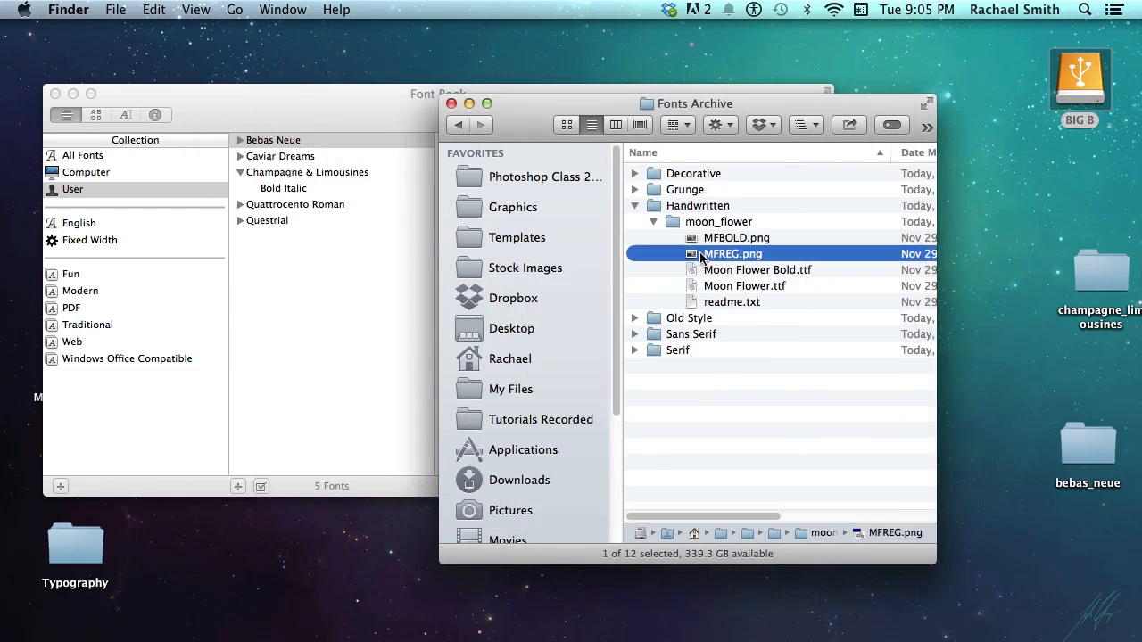
Collapse the folders, return to My Files and bring Font Book to the front
{"action": "left_click", "coordinate": [654, 222]}
{"action": "left_click", "coordinate": [636, 206]}
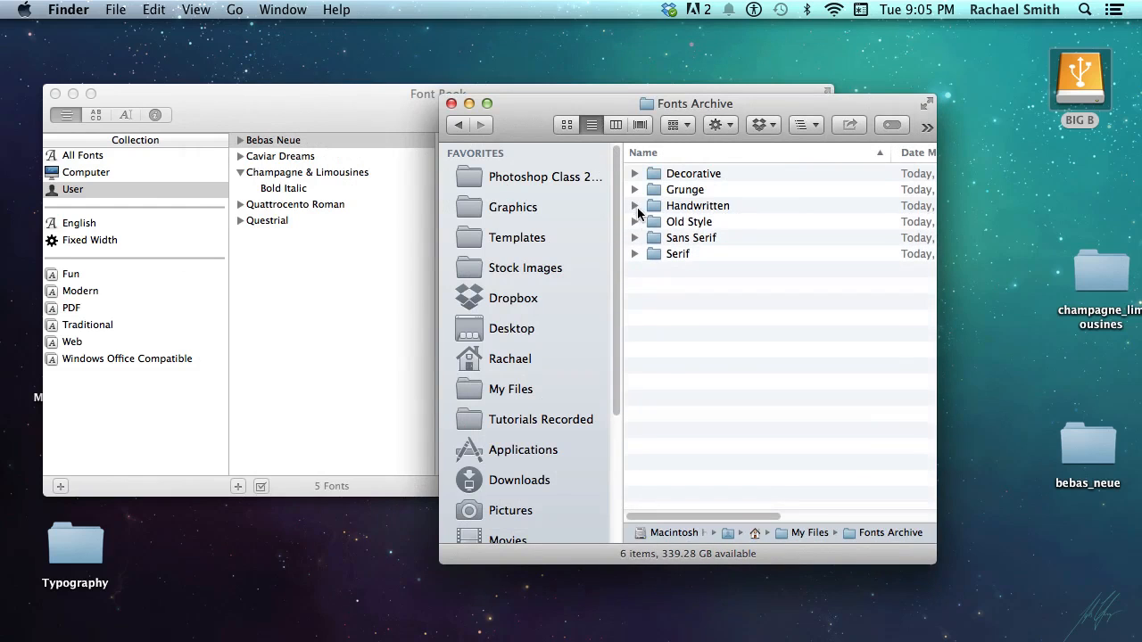
{"action": "left_click", "coordinate": [458, 125]}
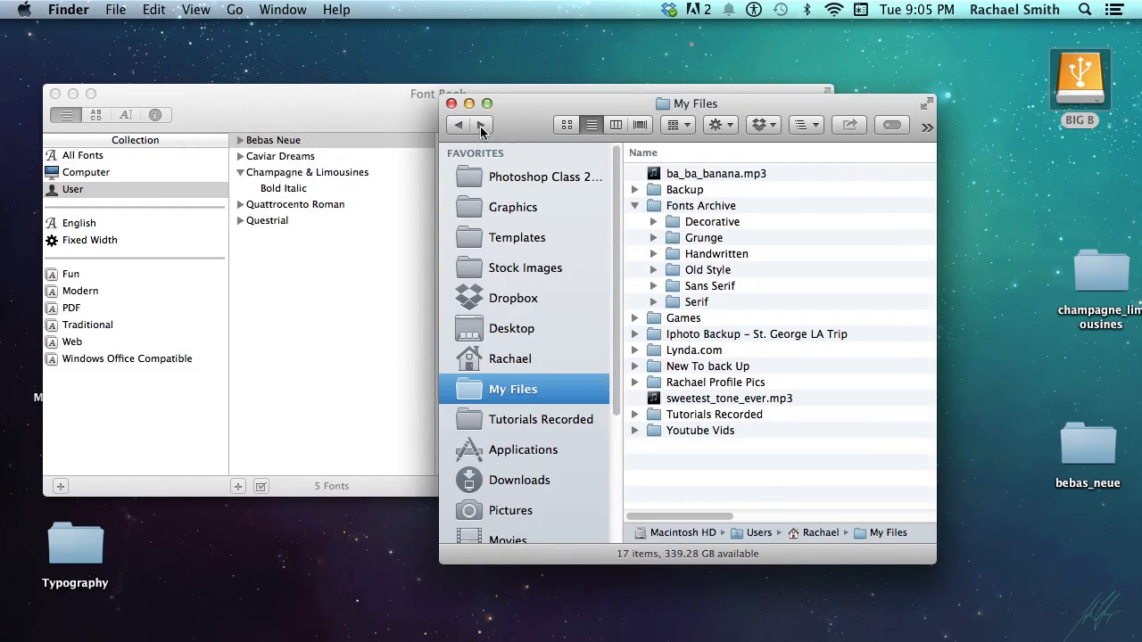
{"action": "left_click", "coordinate": [635, 206]}
{"action": "left_click", "coordinate": [391, 120]}
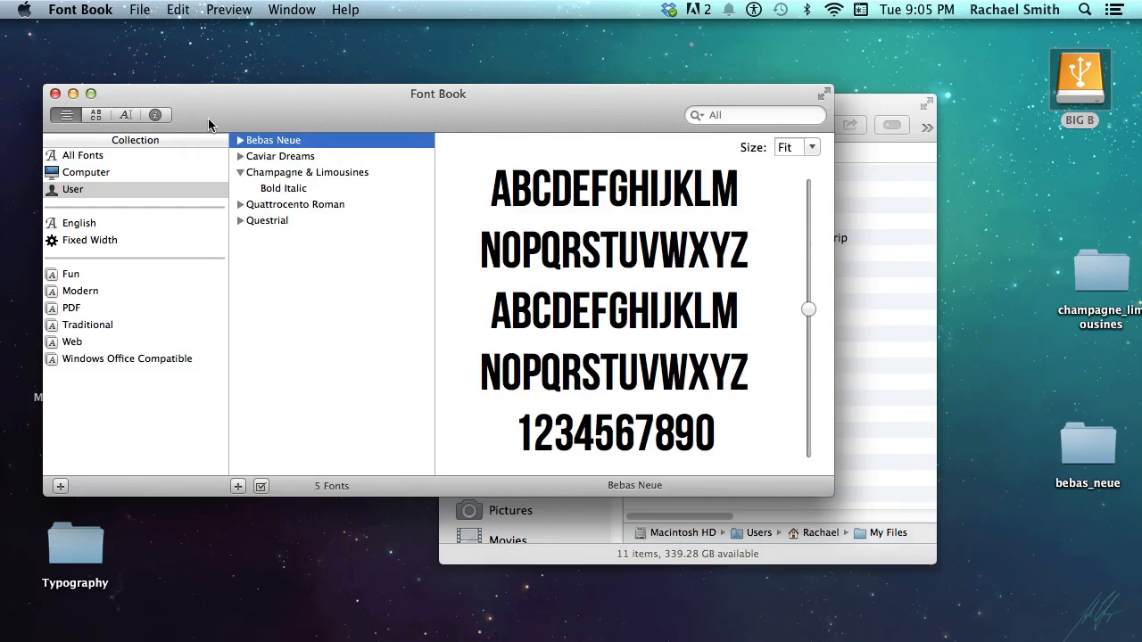
Quit Font Book and open Macintosh HD > System > Library > Fonts in Finder
{"action": "key", "text": "super+q"}
{"action": "left_click_drag", "start_coordinate": [537, 123], "coordinate": [249, 103]}
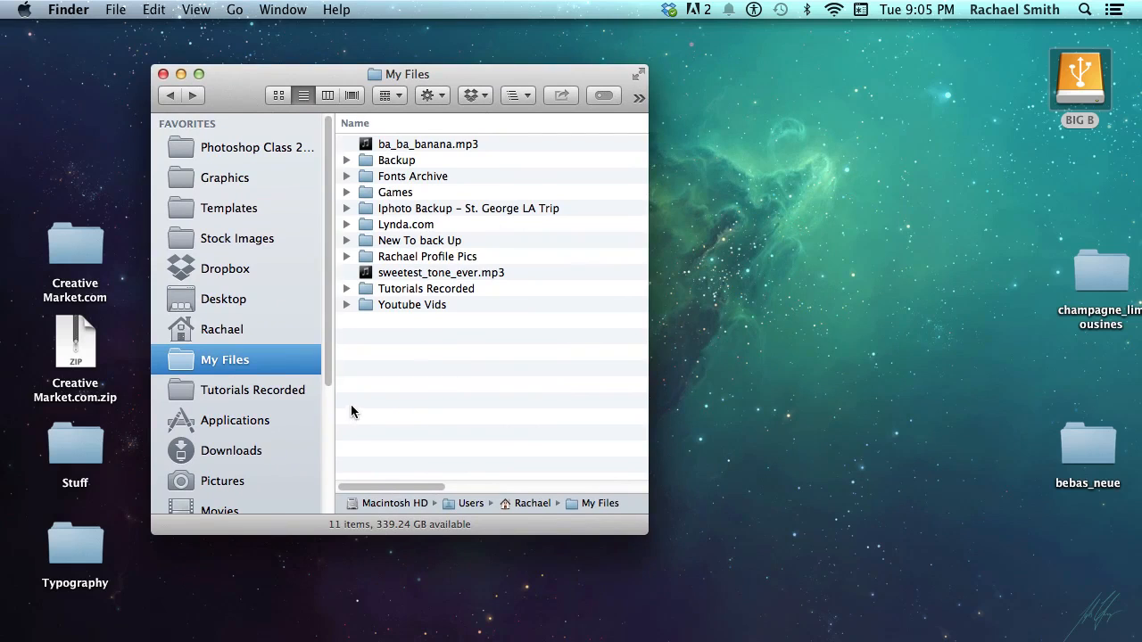
{"action": "left_click_drag", "start_coordinate": [328, 355], "coordinate": [336, 474]}
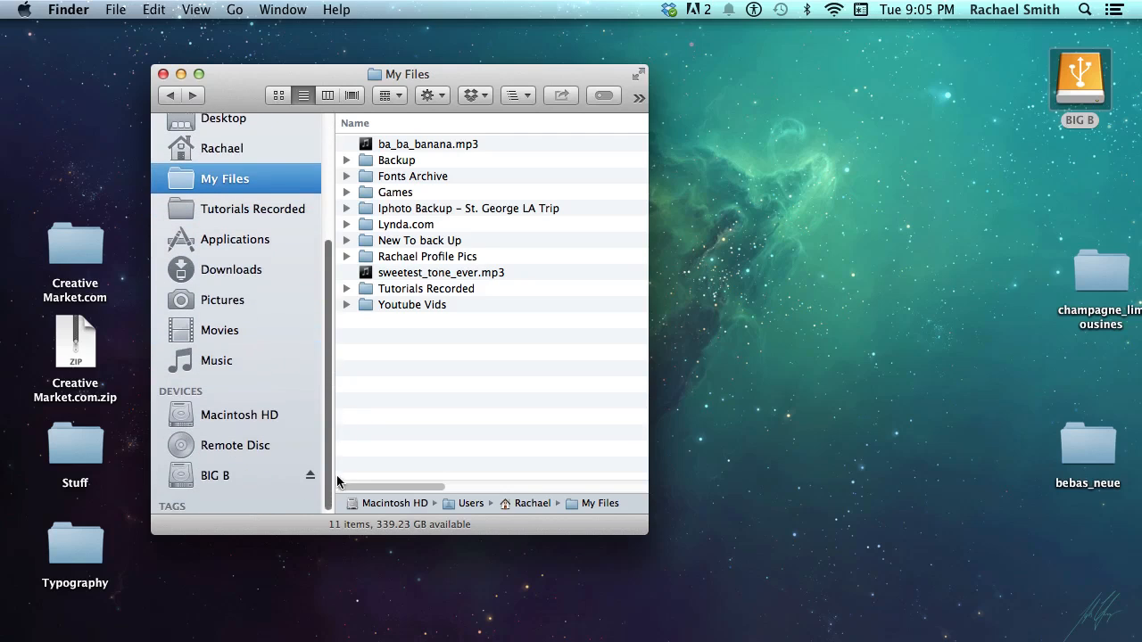
{"action": "left_click", "coordinate": [227, 415]}
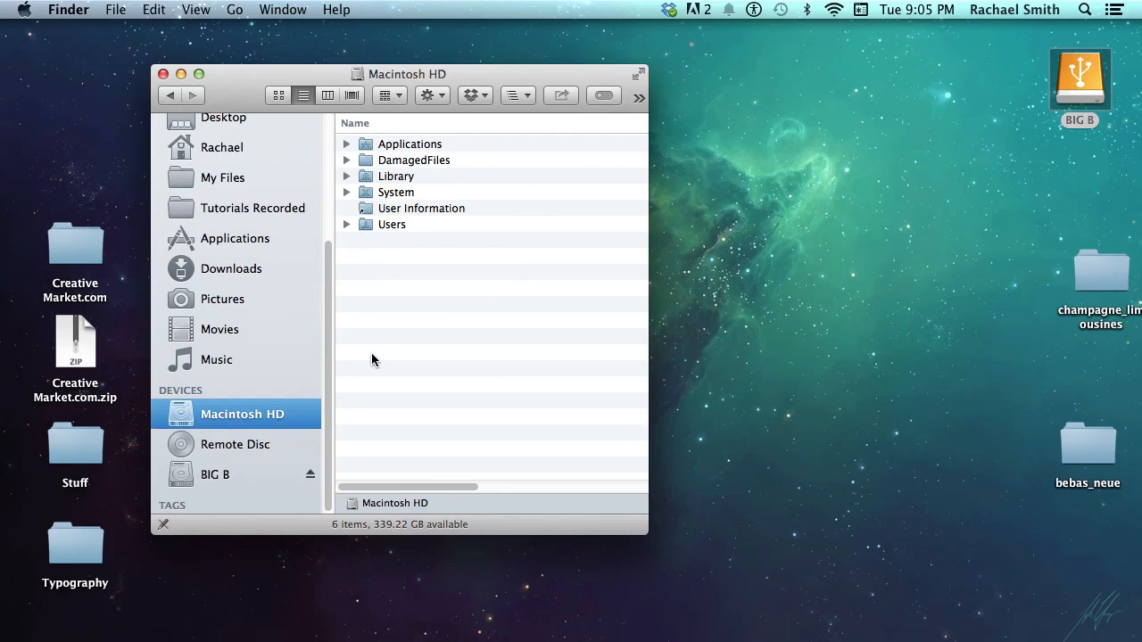
{"action": "double_click", "coordinate": [396, 193]}
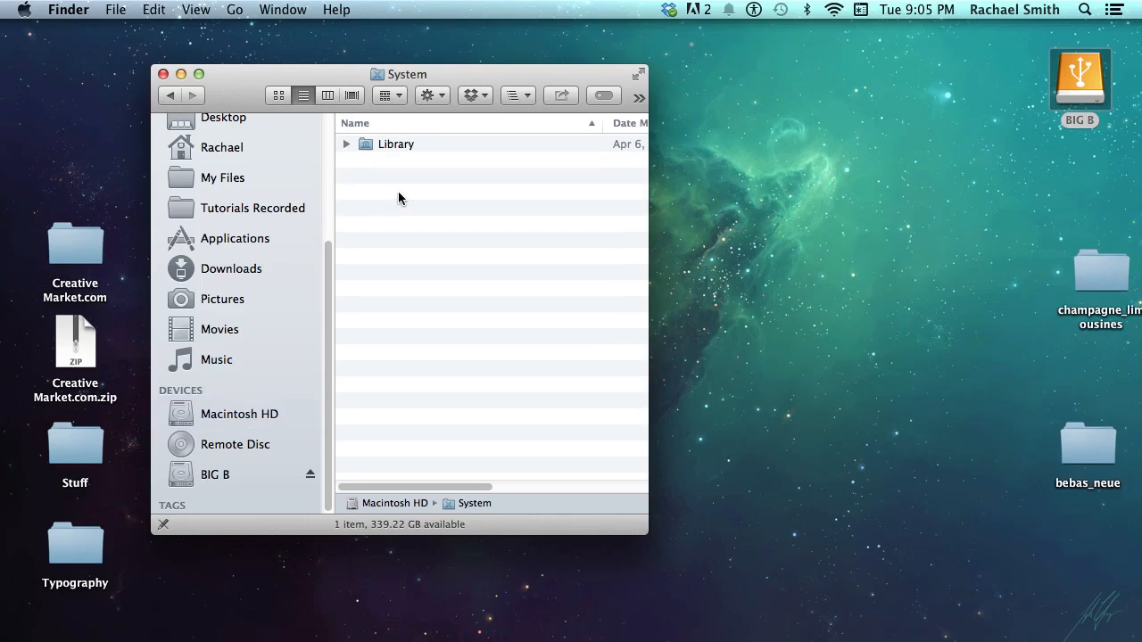
{"action": "double_click", "coordinate": [394, 144]}
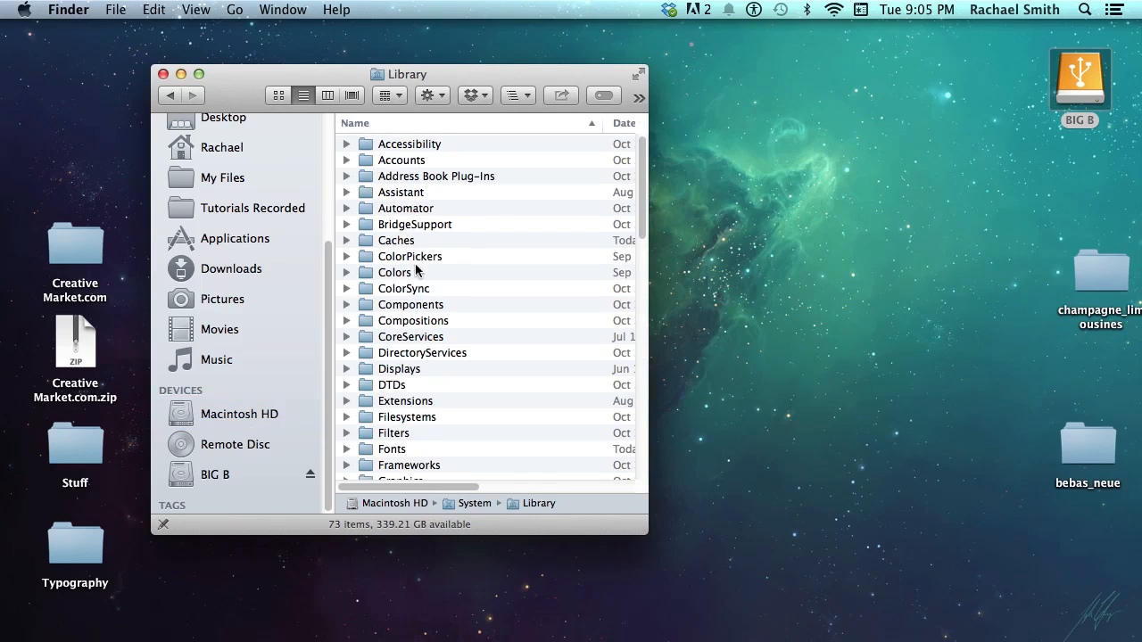
{"action": "left_click", "coordinate": [393, 449]}
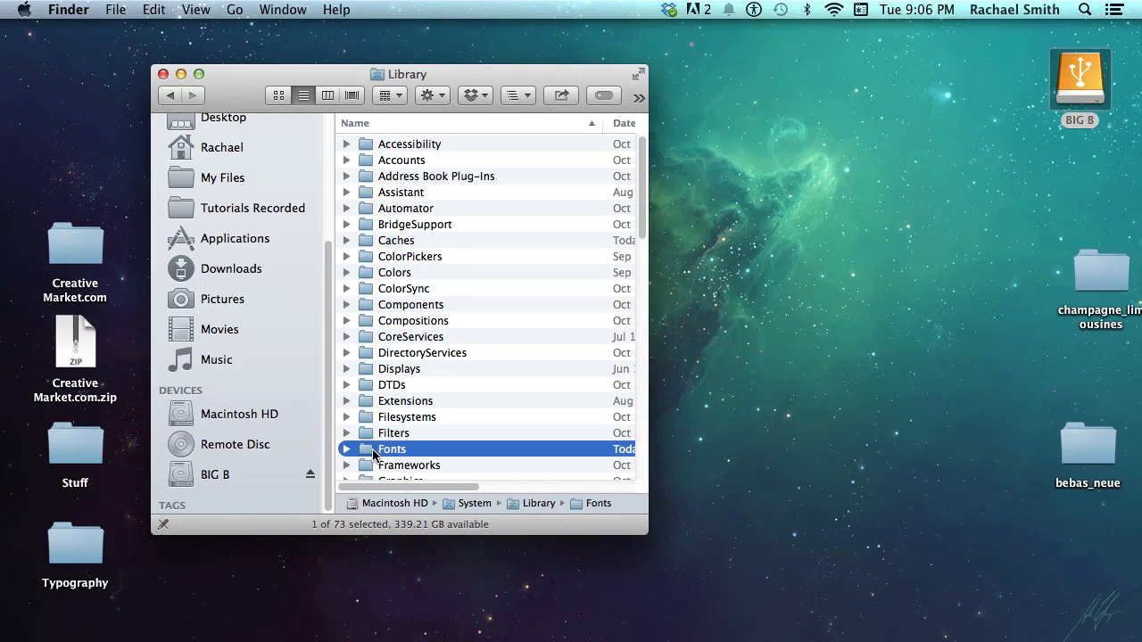
{"action": "double_click", "coordinate": [369, 450]}
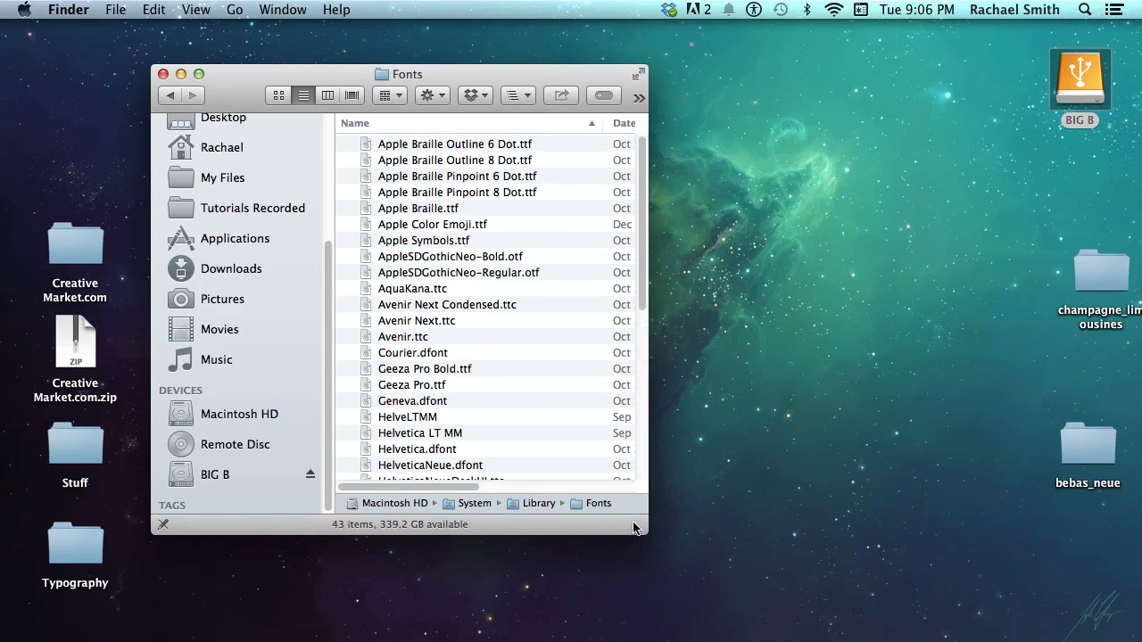
Enlarge the Fonts window and scroll through its 43 system font files
{"action": "left_click_drag", "start_coordinate": [635, 526], "coordinate": [610, 591]}
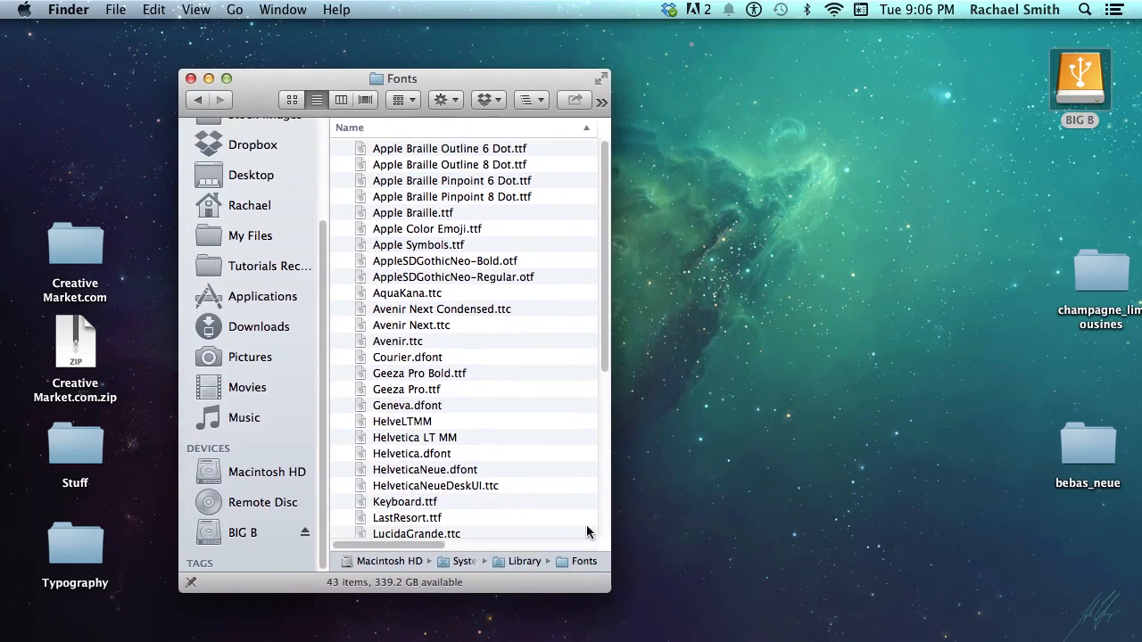
{"action": "left_click_drag", "start_coordinate": [605, 316], "coordinate": [596, 480]}
{"action": "scroll", "coordinate": [592, 499], "scroll_direction": "up", "scroll_amount": 8}
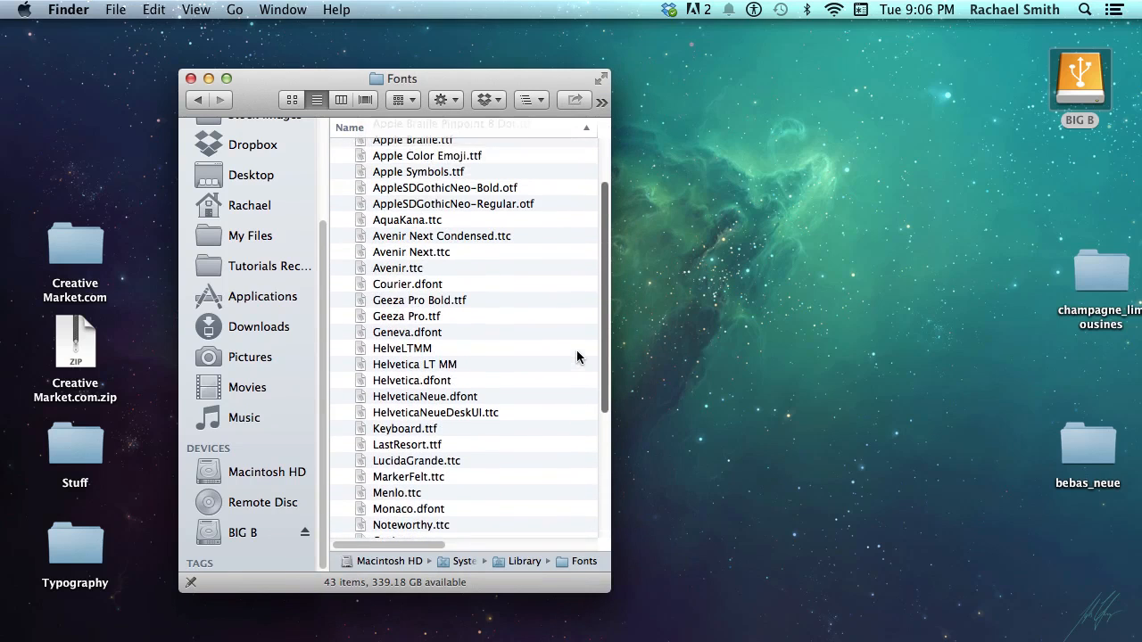
{"action": "scroll", "coordinate": [577, 357], "scroll_direction": "up", "scroll_amount": 2}
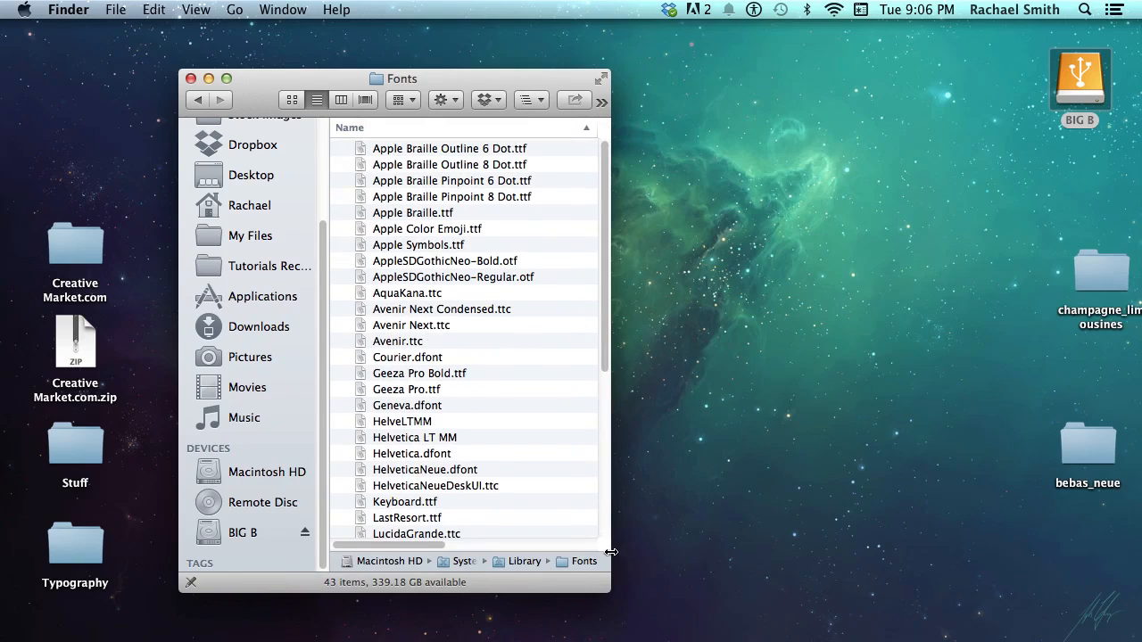
{"action": "left_click_drag", "start_coordinate": [605, 330], "coordinate": [605, 495]}
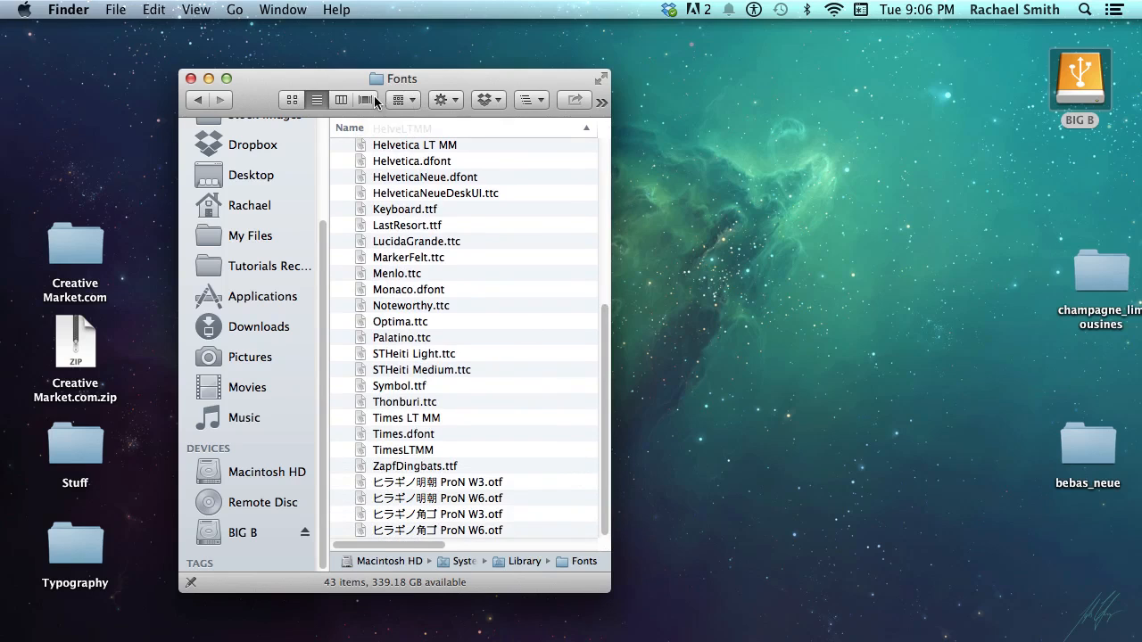
Create a folder named 'Font Manager' in the system Fonts folder, authorising with the admin password
{"action": "left_click", "coordinate": [455, 101]}
{"action": "left_click", "coordinate": [462, 124]}
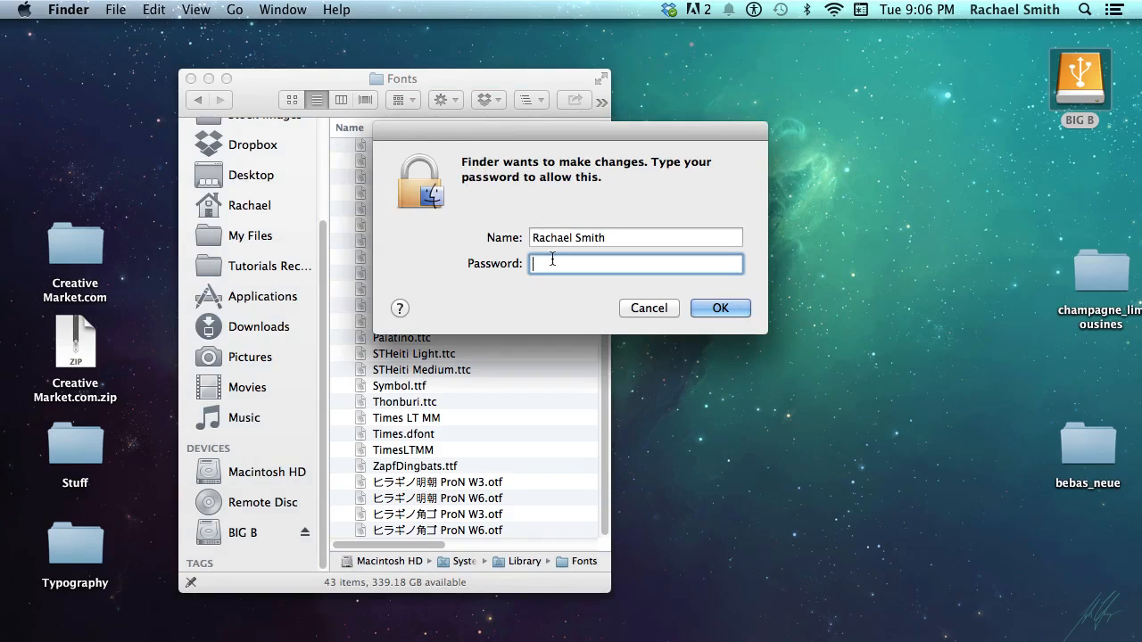
{"action": "type", "text": "••••••••••••••"}
{"action": "key", "text": "Return"}
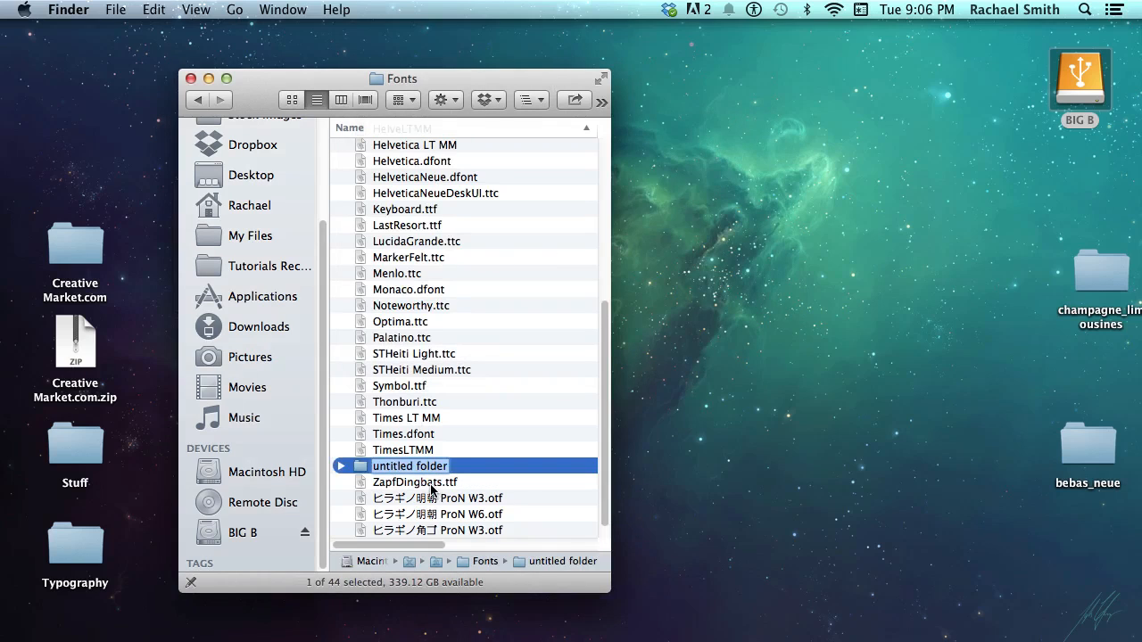
{"action": "type", "text": "Font Manager"}
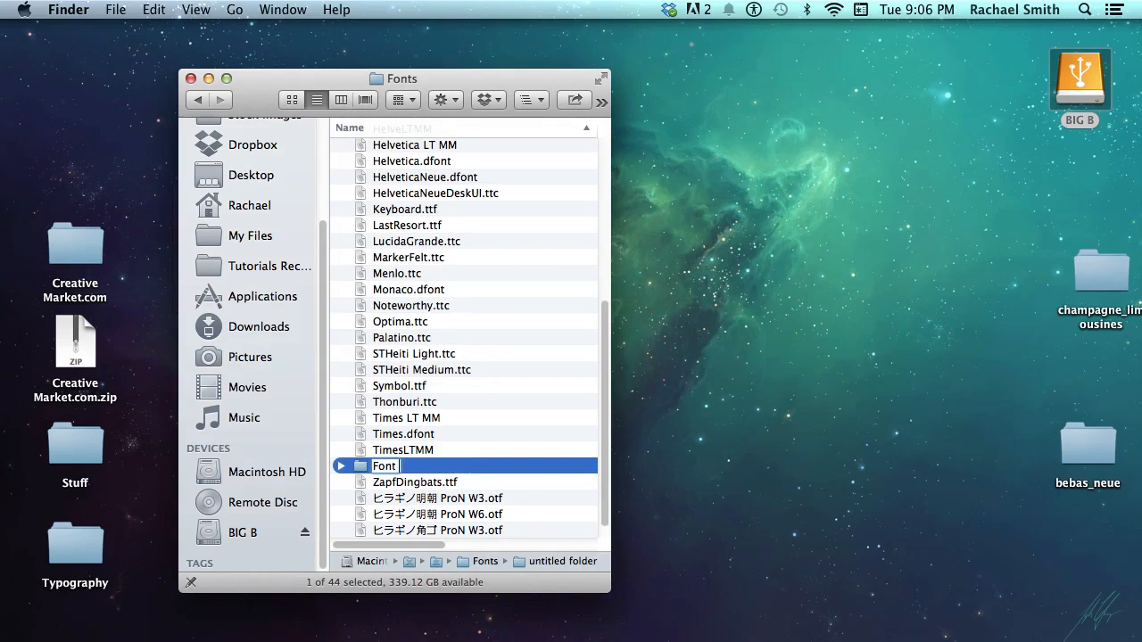
{"action": "key", "text": "Return"}
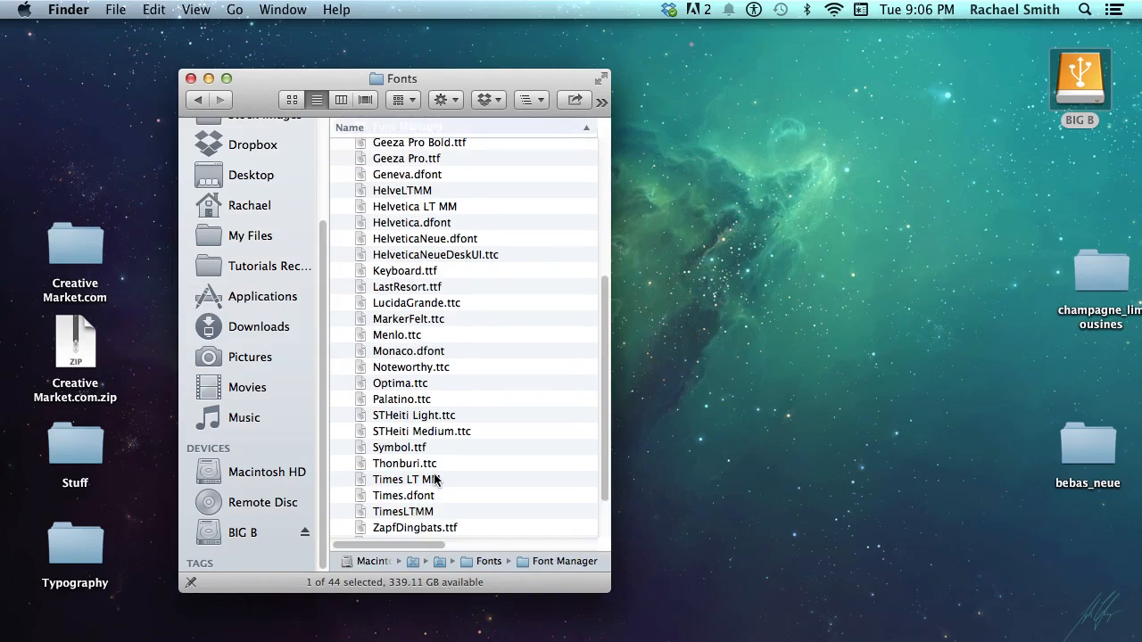
{"action": "scroll", "coordinate": [437, 464], "scroll_direction": "up", "scroll_amount": 1}
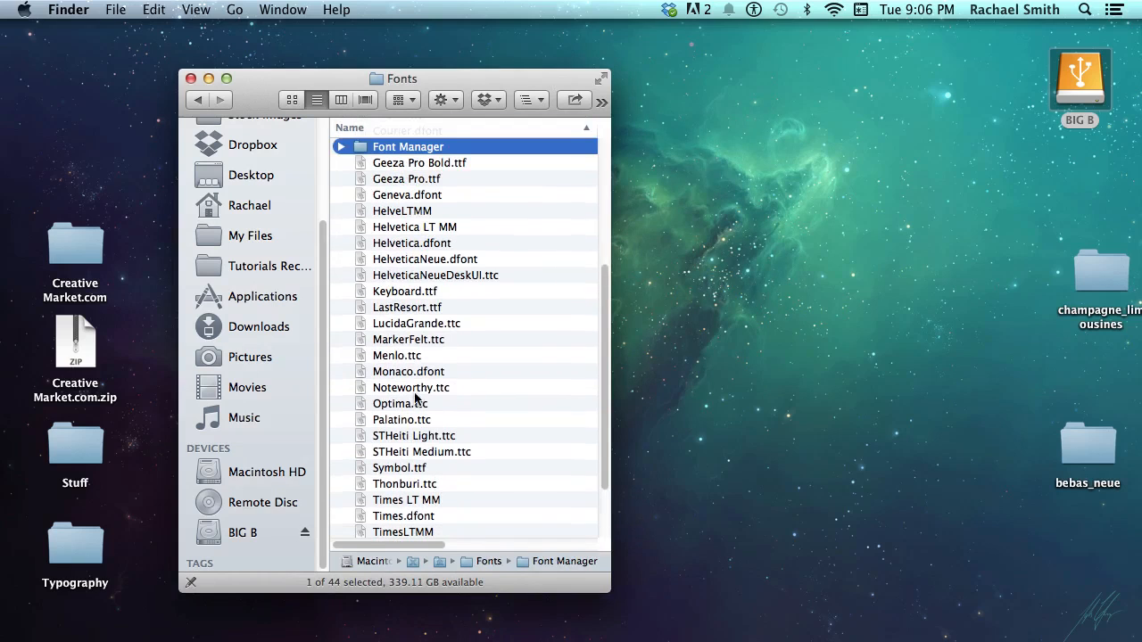
{"action": "scroll", "coordinate": [414, 387], "scroll_direction": "up", "scroll_amount": 2}
{"action": "left_click", "coordinate": [342, 187]}
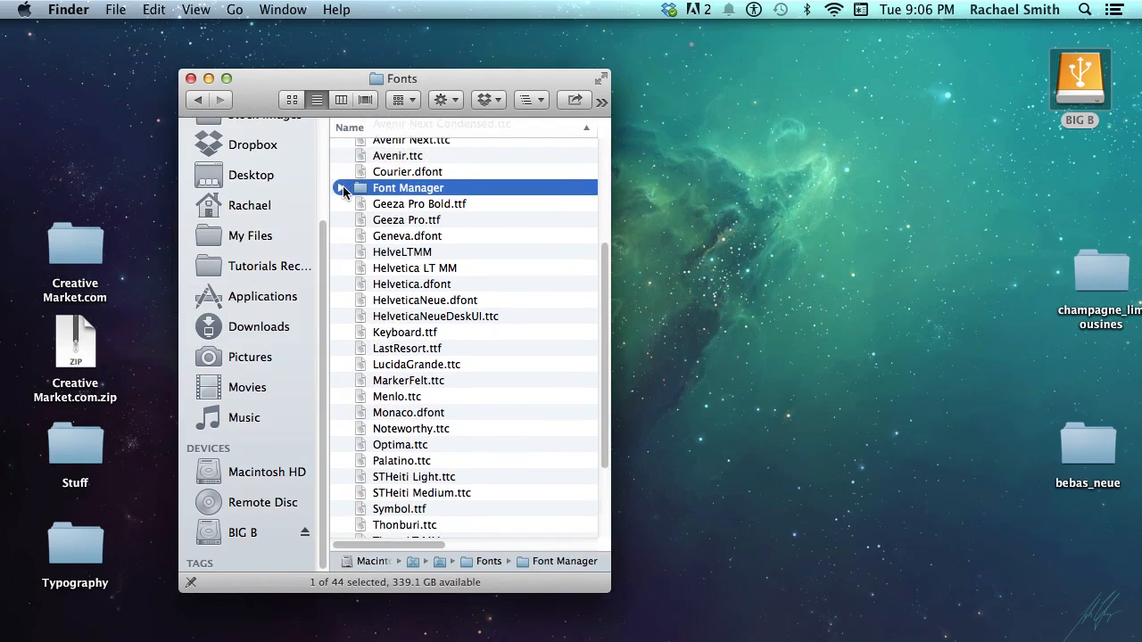
Open the Fonts Archive folder inside My Files in a second Finder window
{"action": "double_click", "coordinate": [1106, 272]}
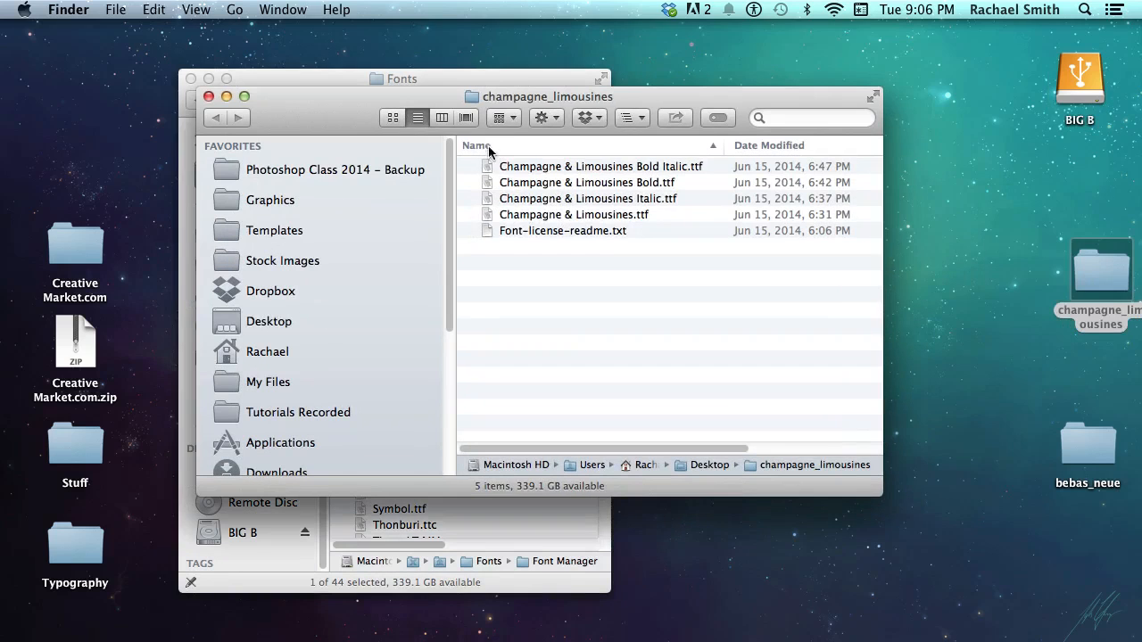
{"action": "left_click_drag", "start_coordinate": [455, 92], "coordinate": [760, 132]}
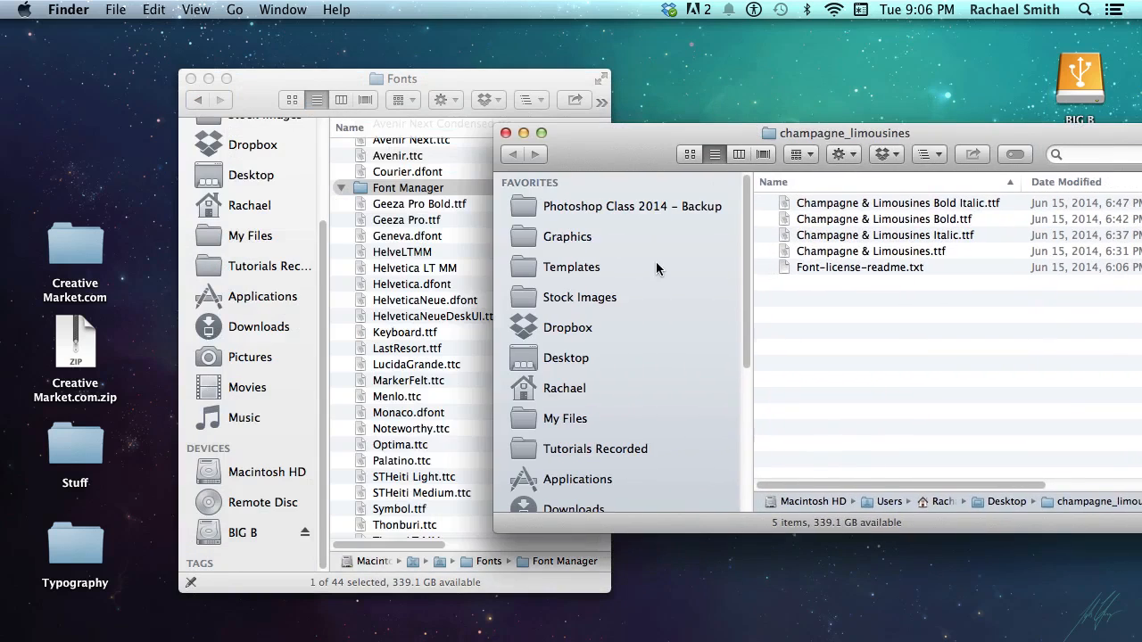
{"action": "left_click", "coordinate": [586, 393]}
{"action": "double_click", "coordinate": [815, 348]}
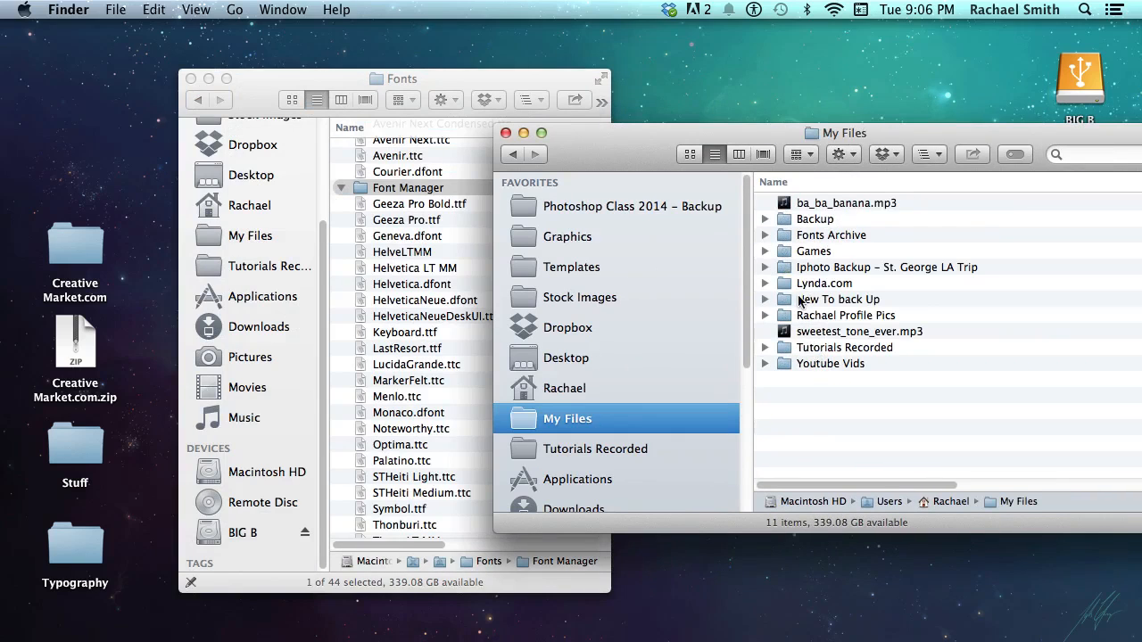
{"action": "double_click", "coordinate": [821, 235]}
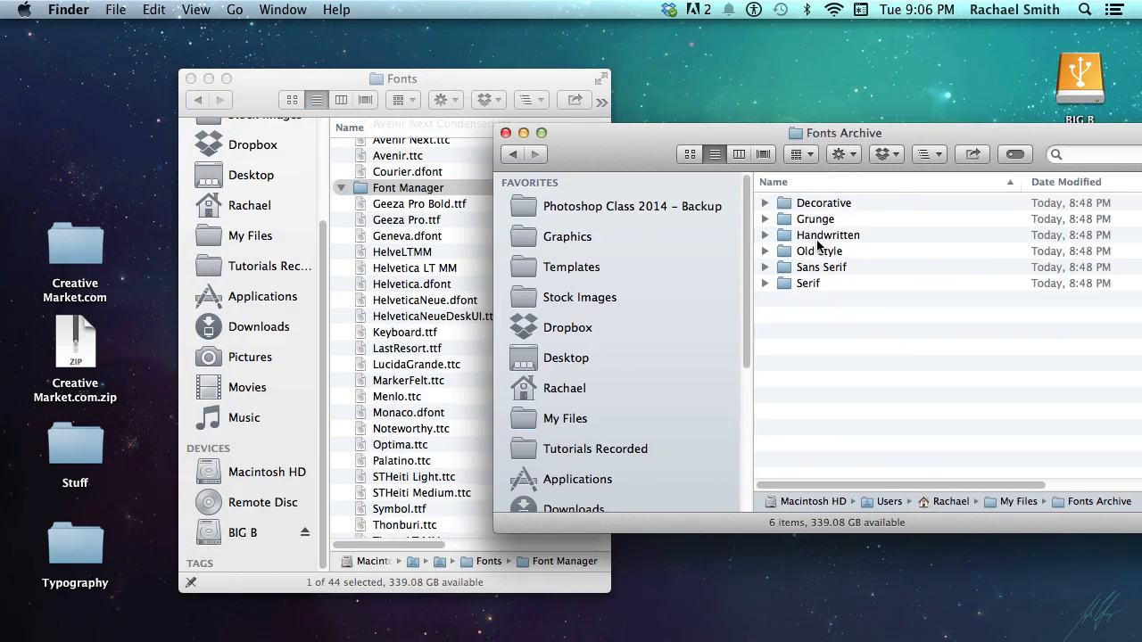
Place Fonts Archive right of the Fonts window, open Font Manager, and select all six category folders
{"action": "left_click_drag", "start_coordinate": [683, 141], "coordinate": [458, 109]}
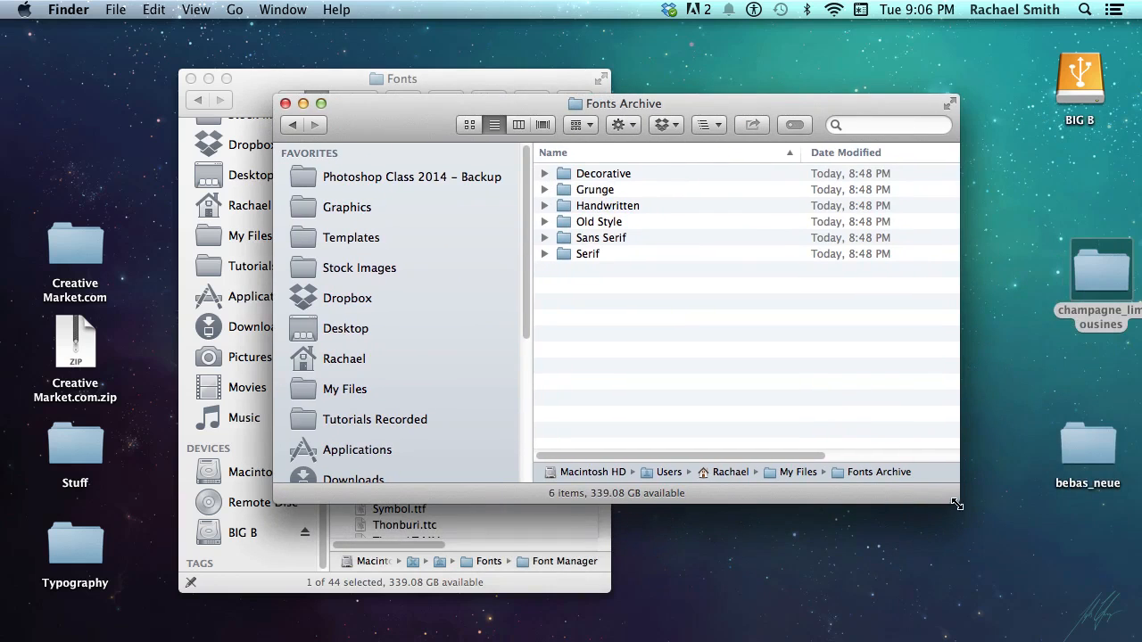
{"action": "left_click_drag", "start_coordinate": [957, 503], "coordinate": [552, 486]}
{"action": "left_click_drag", "start_coordinate": [535, 127], "coordinate": [964, 147]}
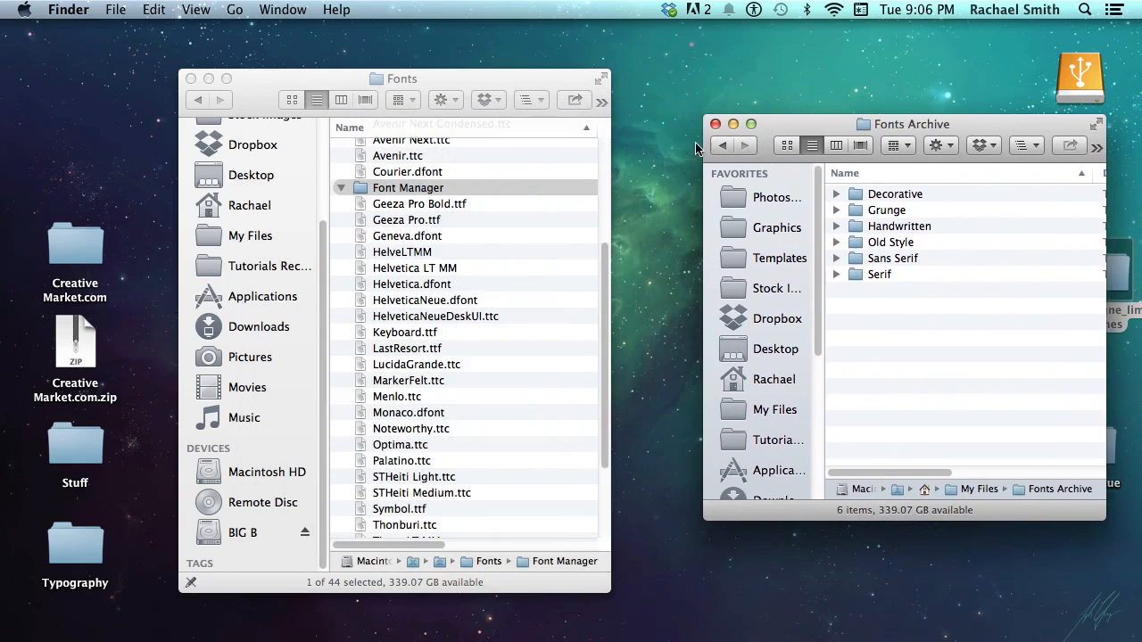
{"action": "double_click", "coordinate": [450, 188]}
{"action": "left_click", "coordinate": [949, 323]}
{"action": "key", "text": "super+a"}
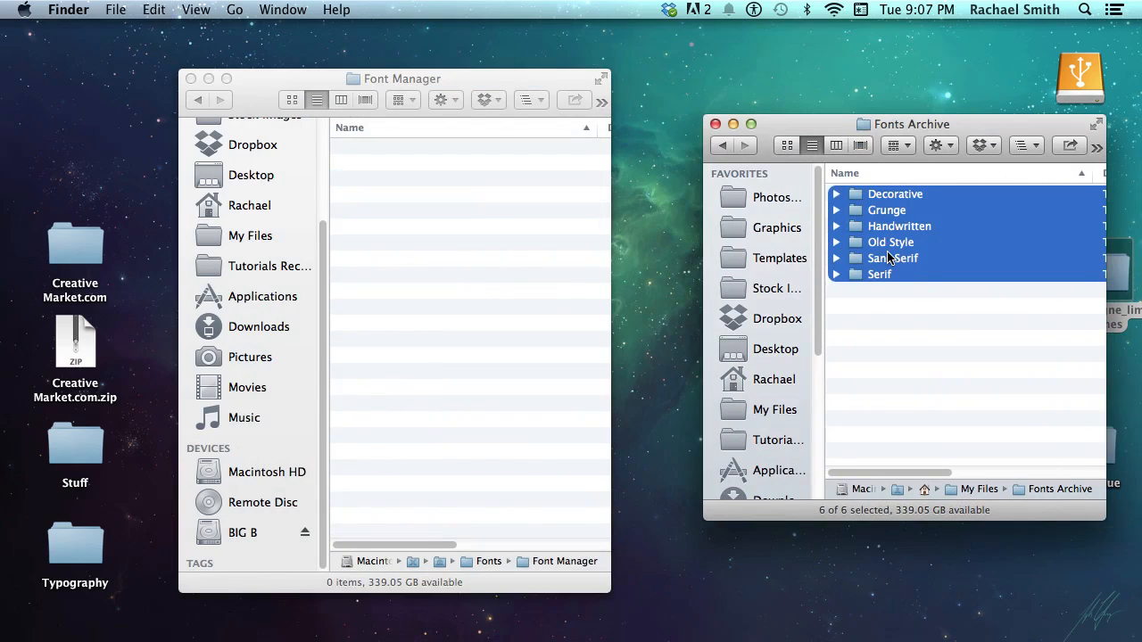
Copy the six category folders from Fonts Archive into Font Manager, then launch Photoshop CS6
{"action": "left_click_drag", "start_coordinate": [803, 133], "coordinate": [732, 91]}
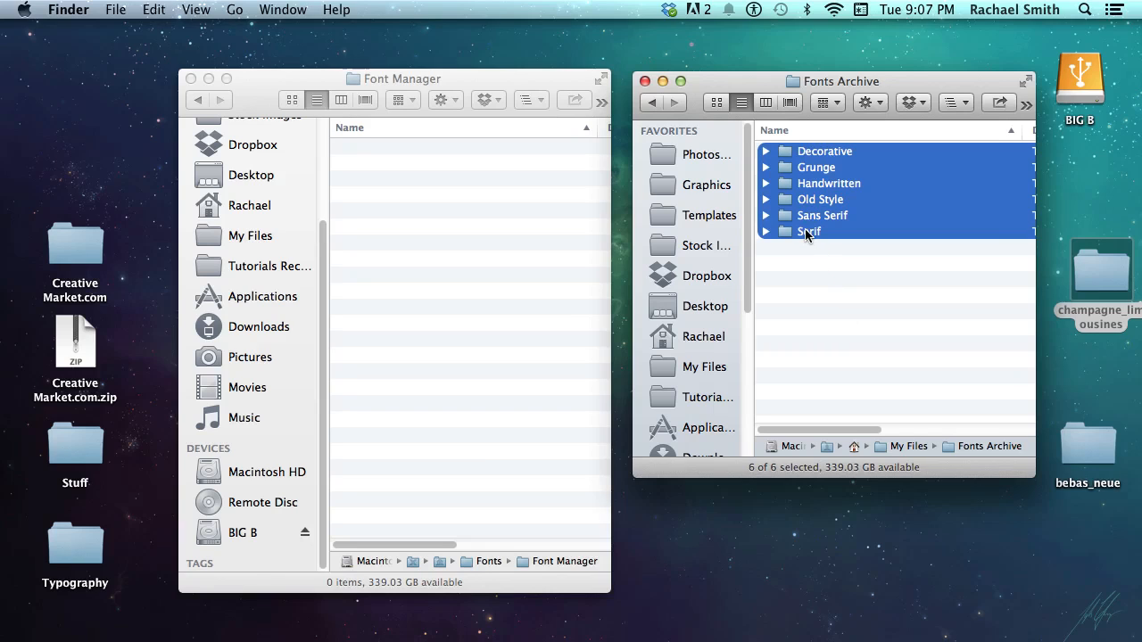
{"action": "left_click_drag", "start_coordinate": [807, 234], "coordinate": [451, 235]}
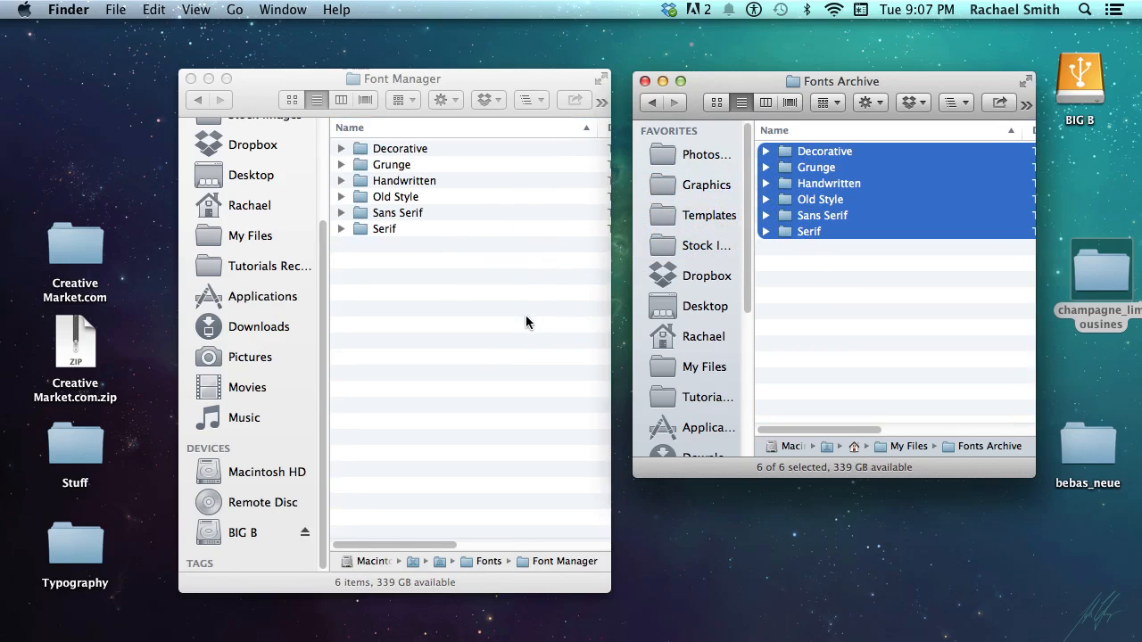
{"action": "left_click", "coordinate": [494, 313]}
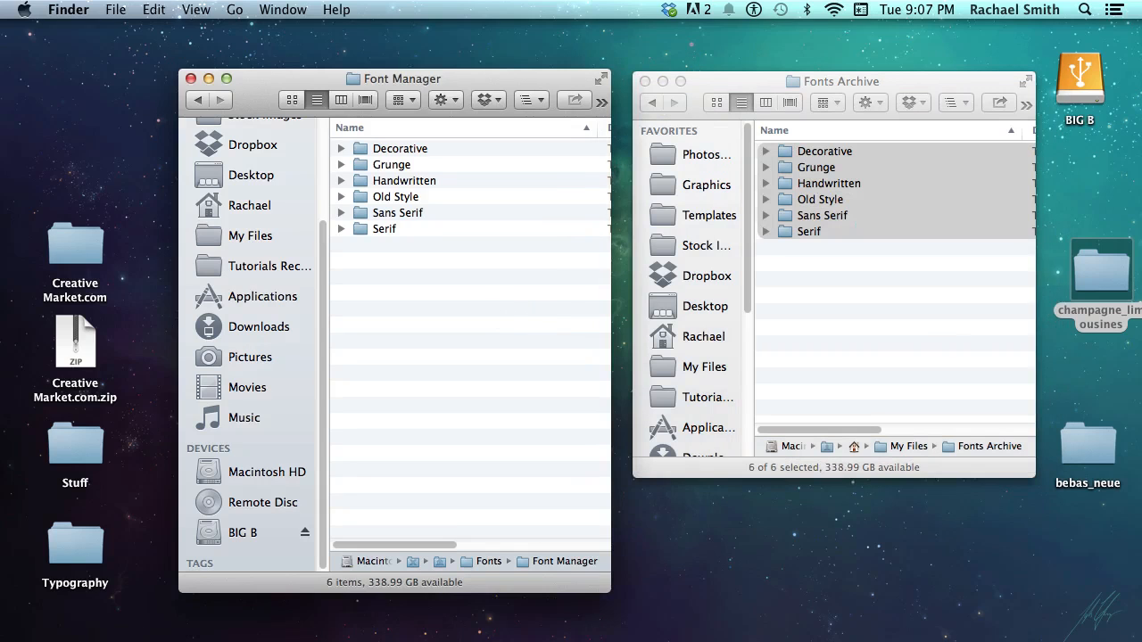
{"action": "mouse_move", "coordinate": [590, 636]}
{"action": "left_click", "coordinate": [963, 615]}
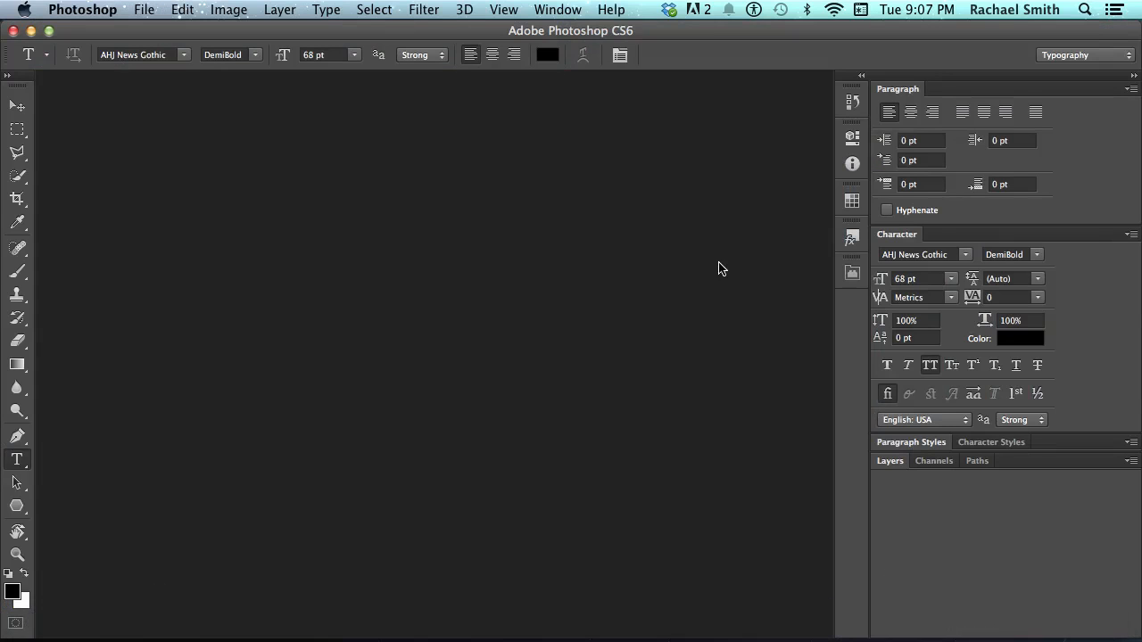
Create a new blank document and set the font to Moon Flower
{"action": "key", "text": "super+n"}
{"action": "key", "text": "Return"}
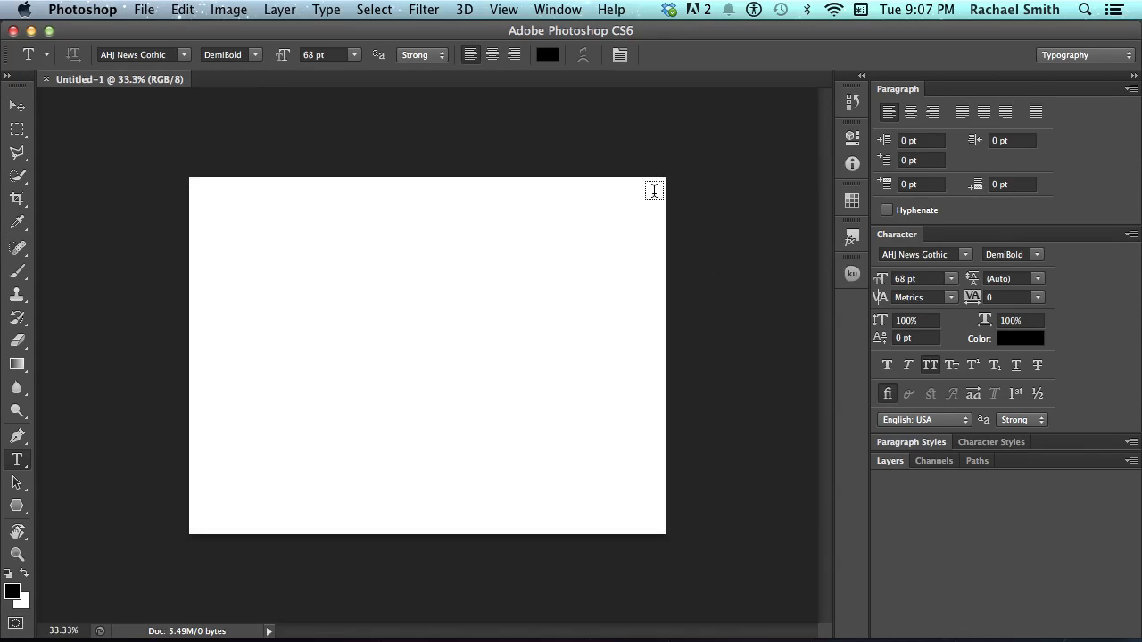
{"action": "left_click", "coordinate": [158, 54]}
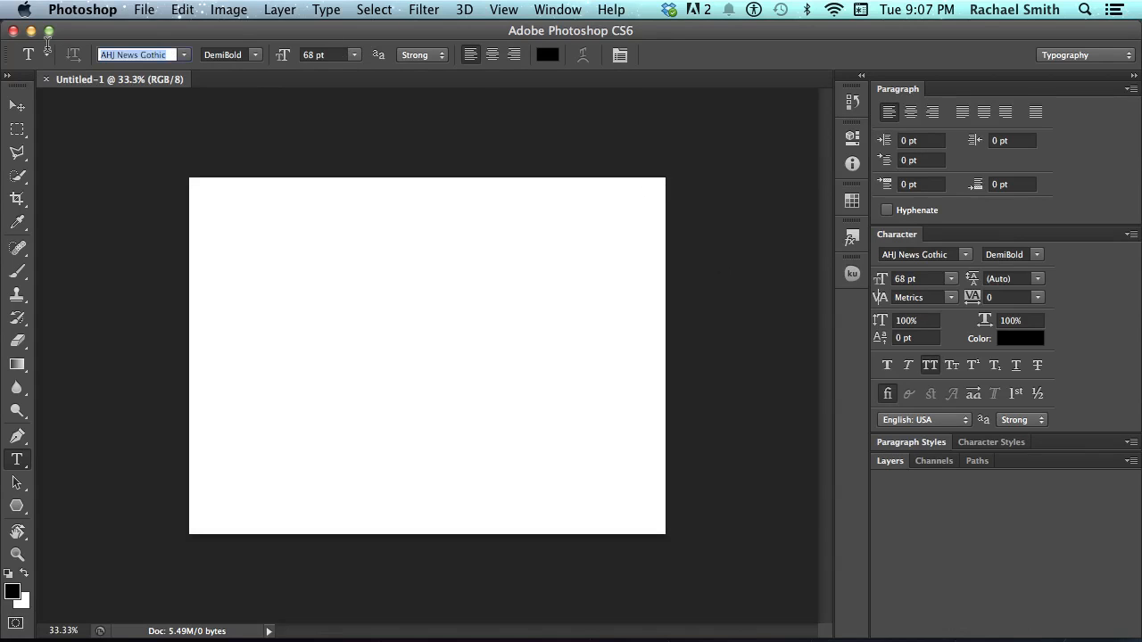
{"action": "type", "text": "Moon Flower"}
{"action": "key", "text": "Return"}
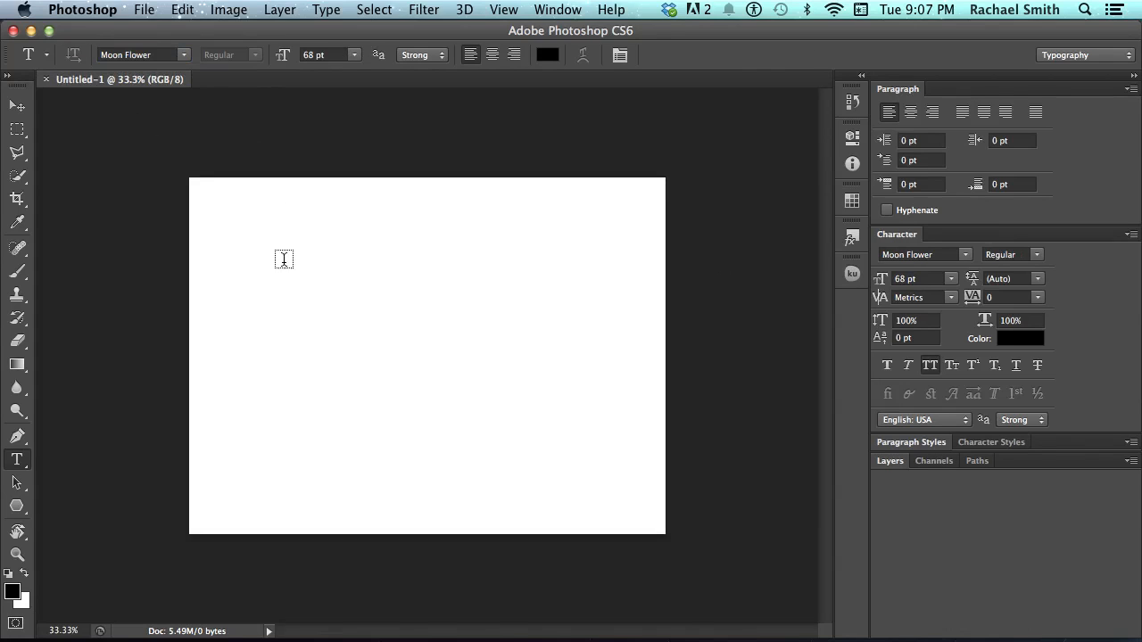
Type MOONFLOWER on the canvas, enlarge it with Free Transform, and return to Finder
{"action": "left_click", "coordinate": [283, 260]}
{"action": "type", "text": "MOONFL"}
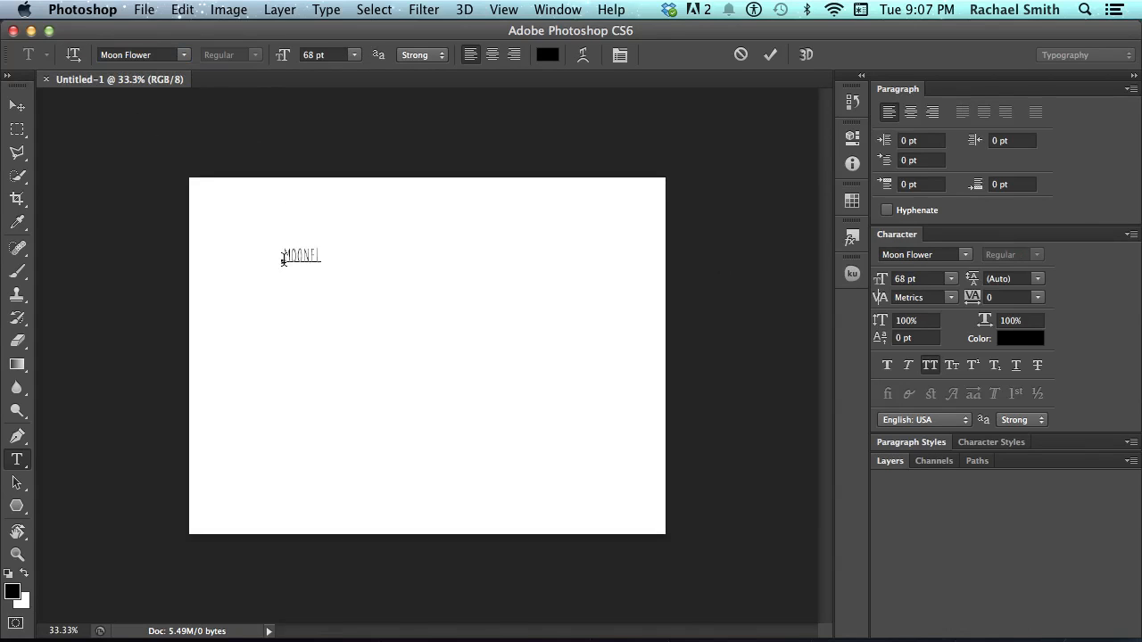
{"action": "type", "text": "OWER"}
{"action": "key", "text": "super+Return"}
{"action": "key", "text": "super+t"}
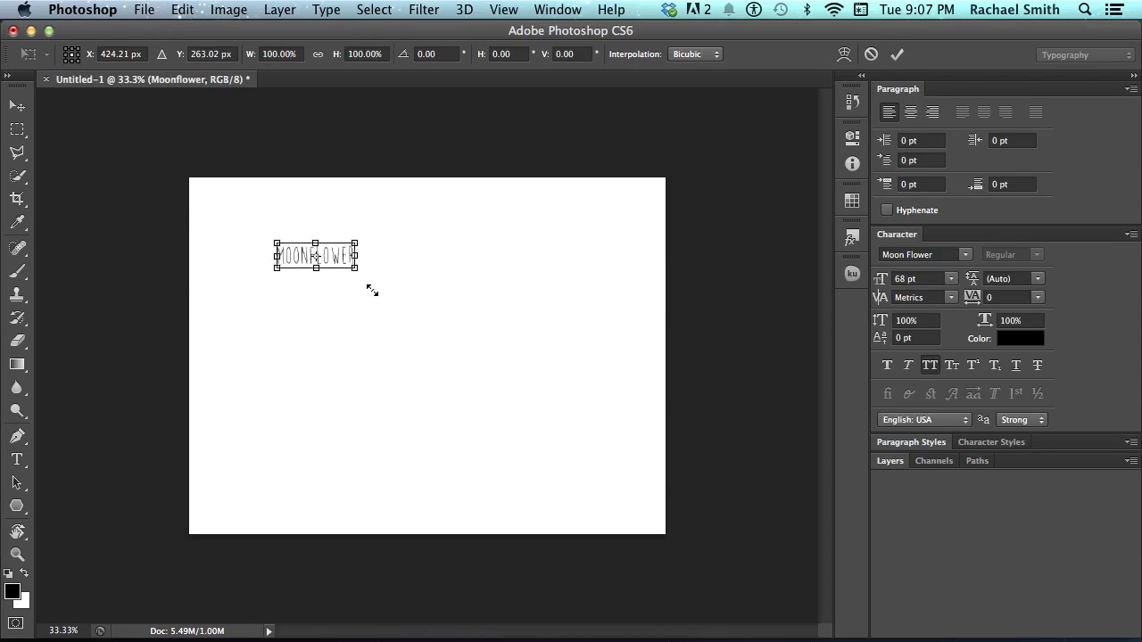
{"action": "left_click_drag", "start_coordinate": [372, 291], "coordinate": [498, 349]}
{"action": "key", "text": "Return"}
{"action": "key", "text": "v"}
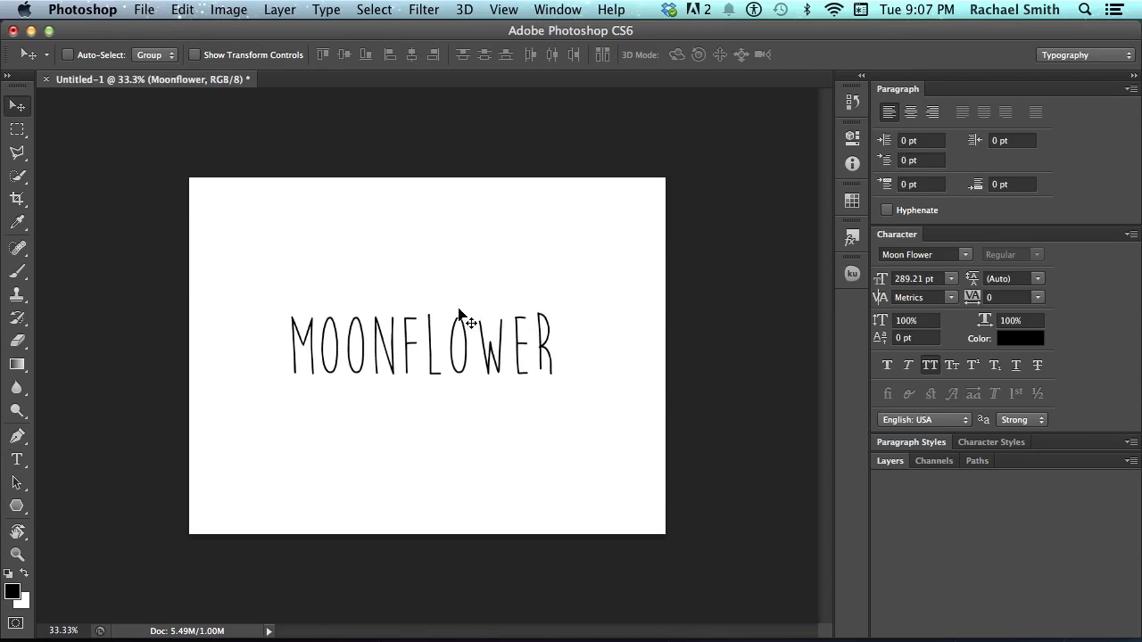
{"action": "key", "text": "super+Tab"}
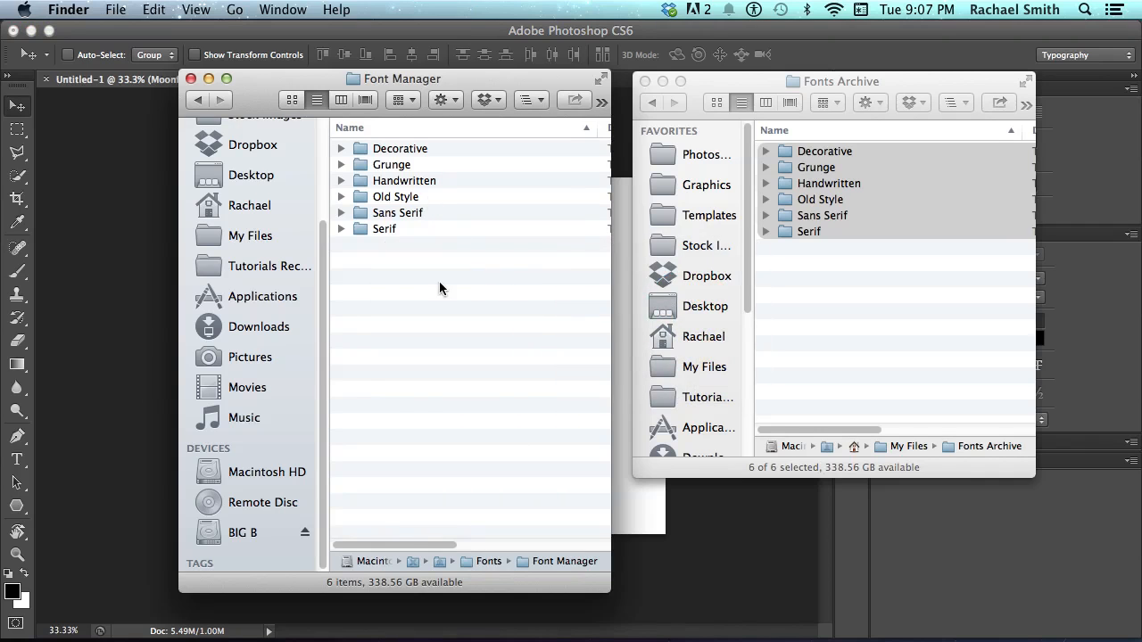
Expand the Serif folder in Font Manager to view its fonts, then collapse it
{"action": "key", "text": "super+a"}
{"action": "left_click", "coordinate": [394, 271]}
{"action": "left_click", "coordinate": [375, 230]}
{"action": "left_click", "coordinate": [340, 228]}
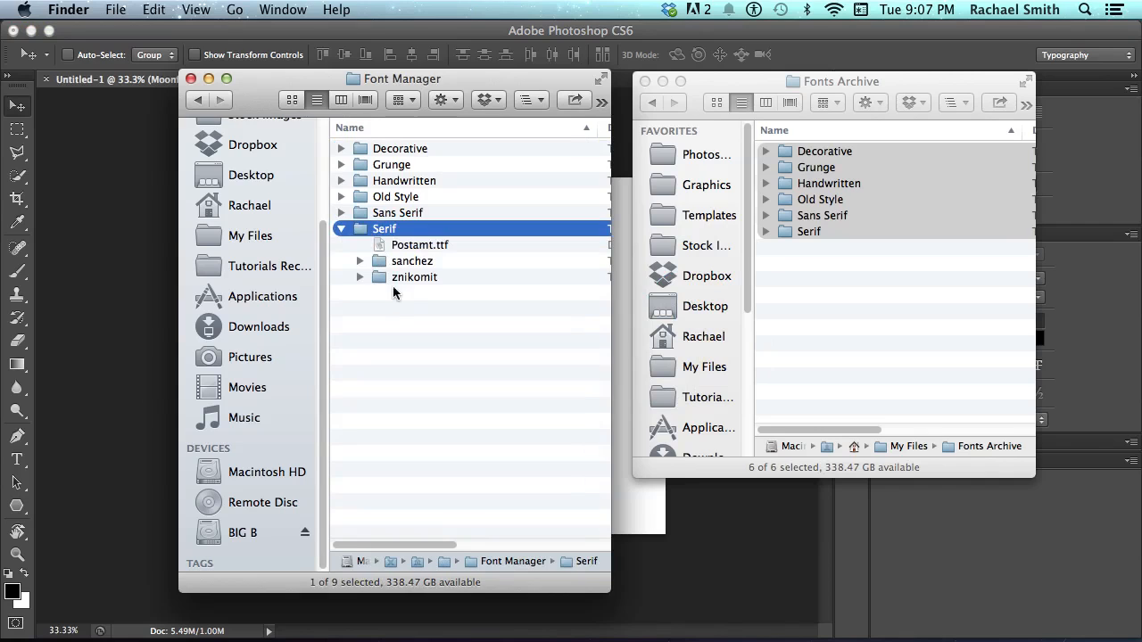
{"action": "left_click", "coordinate": [392, 289]}
{"action": "left_click", "coordinate": [340, 228]}
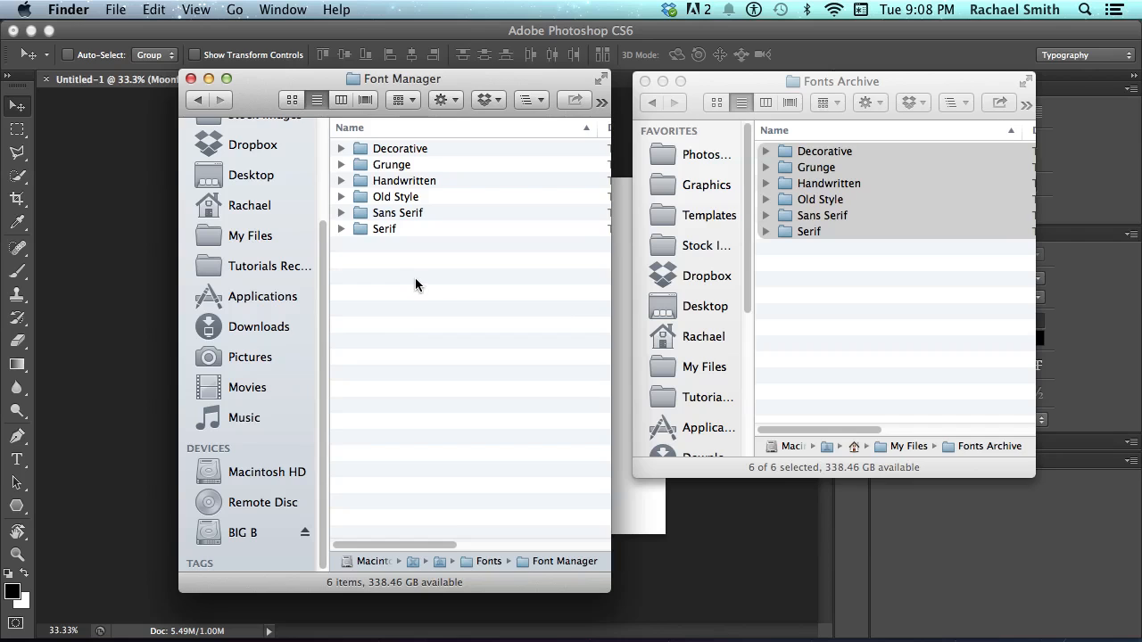
Minimize the Photoshop and Fonts Archive windows, leaving only Font Manager visible
{"action": "left_click", "coordinate": [791, 305]}
{"action": "left_click", "coordinate": [685, 531]}
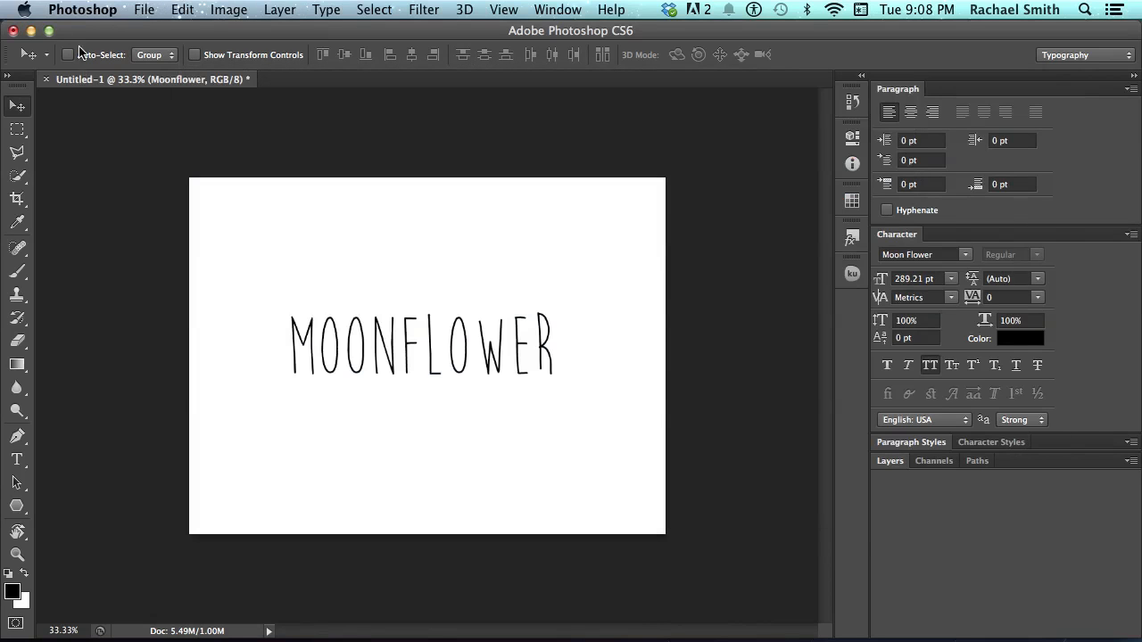
{"action": "left_click", "coordinate": [30, 31]}
{"action": "left_click", "coordinate": [425, 282]}
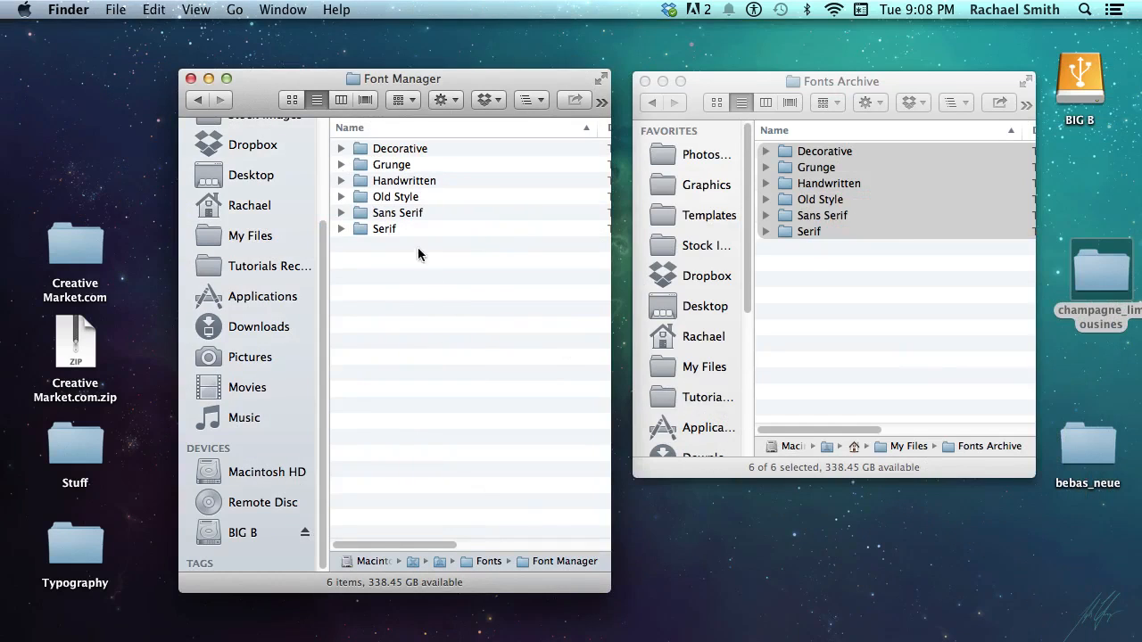
{"action": "left_click", "coordinate": [717, 81]}
{"action": "left_click", "coordinate": [663, 81]}
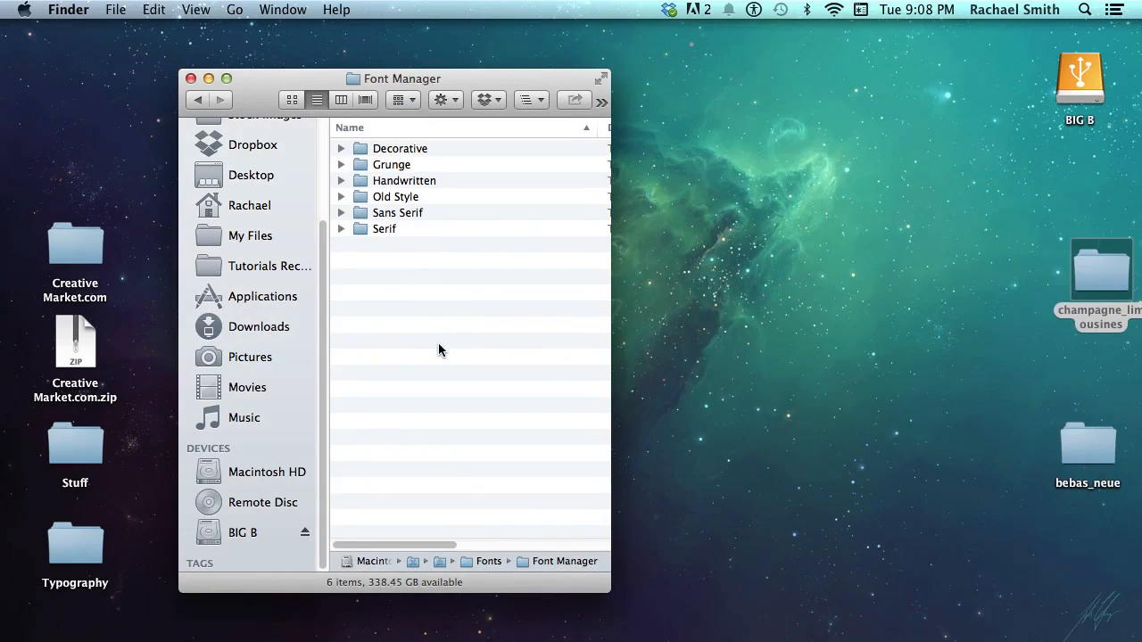
Go back to the Fonts folder and make a Font Manager alias on the desktop
{"action": "left_click", "coordinate": [197, 100]}
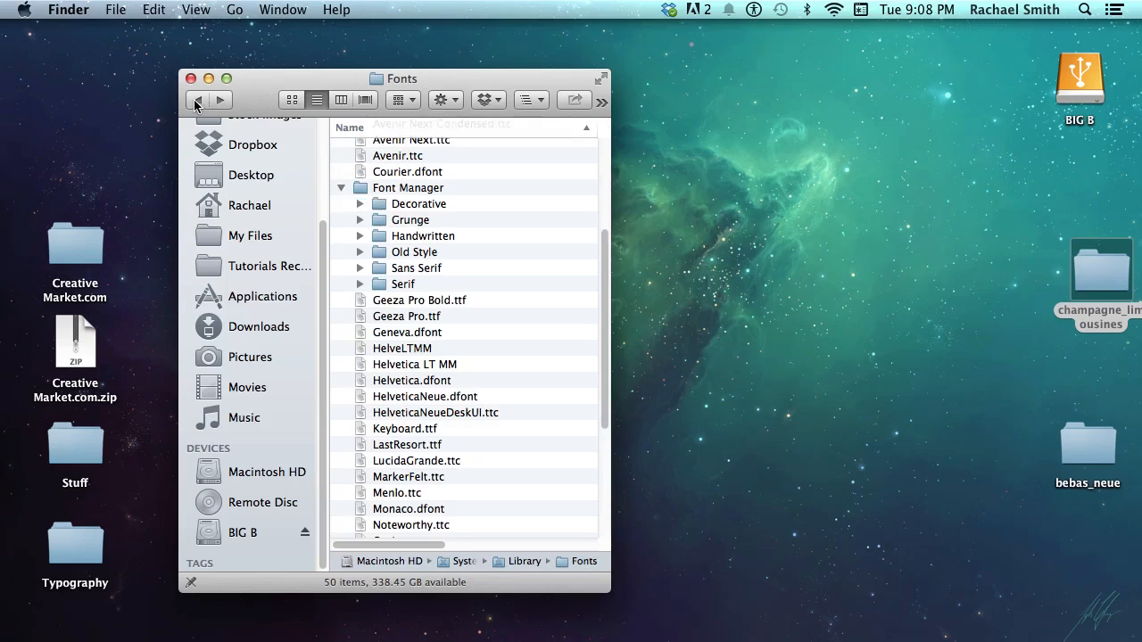
{"action": "left_click", "coordinate": [342, 188]}
{"action": "left_click", "coordinate": [406, 189]}
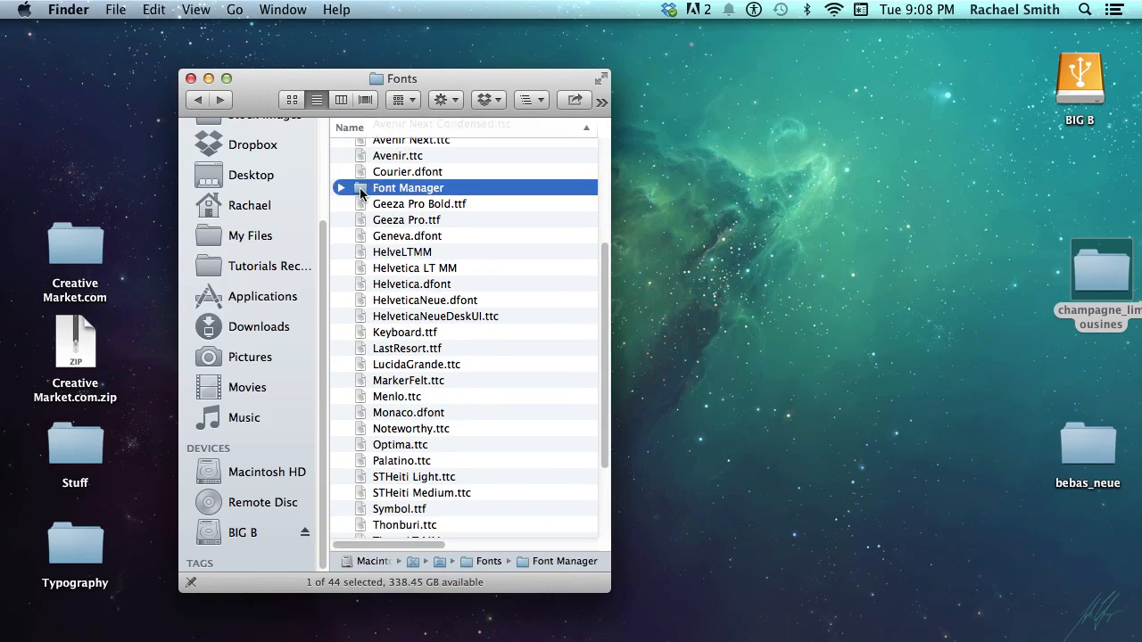
{"action": "left_click_drag", "start_coordinate": [361, 194], "coordinate": [880, 192]}
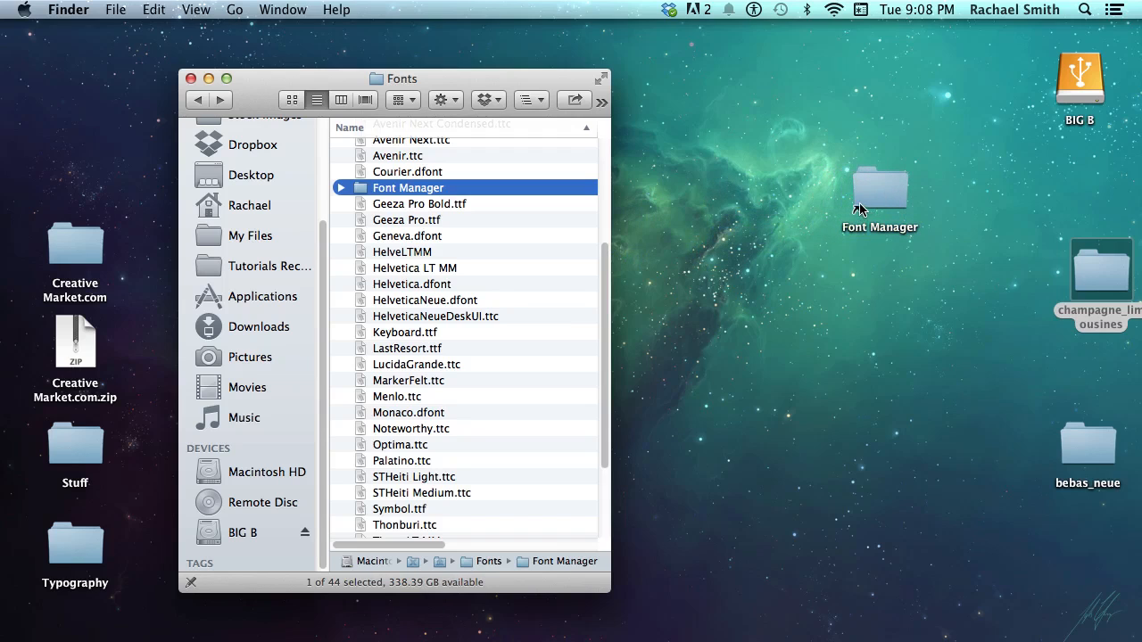
Open the desktop Font Manager alias to verify it, then close that window
{"action": "left_click", "coordinate": [888, 203]}
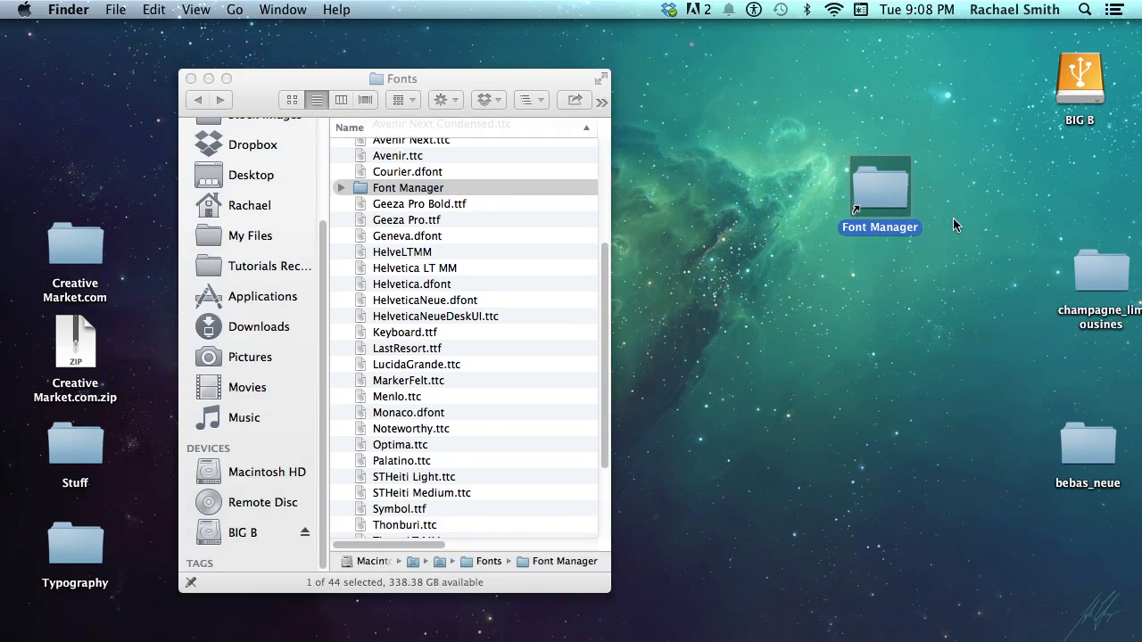
{"action": "double_click", "coordinate": [863, 204]}
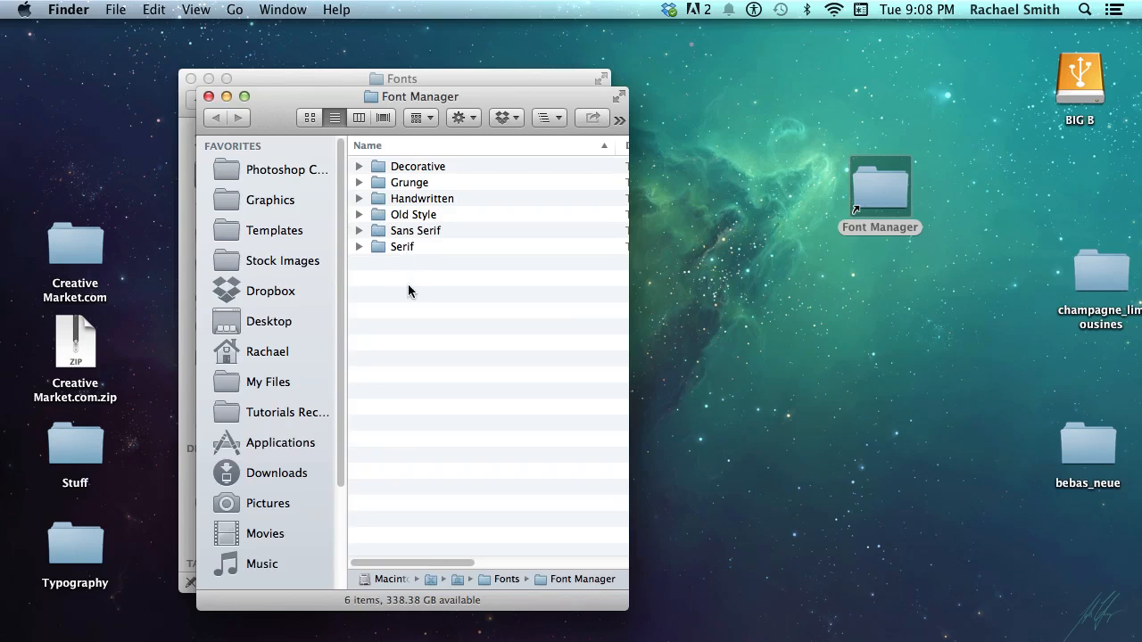
{"action": "left_click_drag", "start_coordinate": [634, 615], "coordinate": [887, 610]}
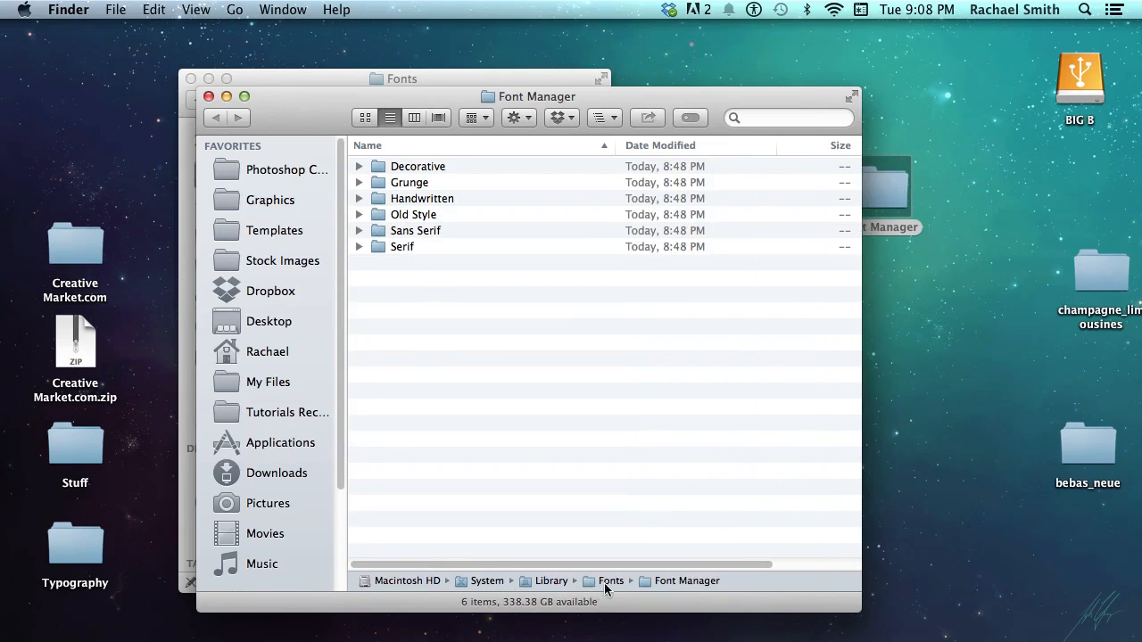
{"action": "left_click", "coordinate": [208, 95]}
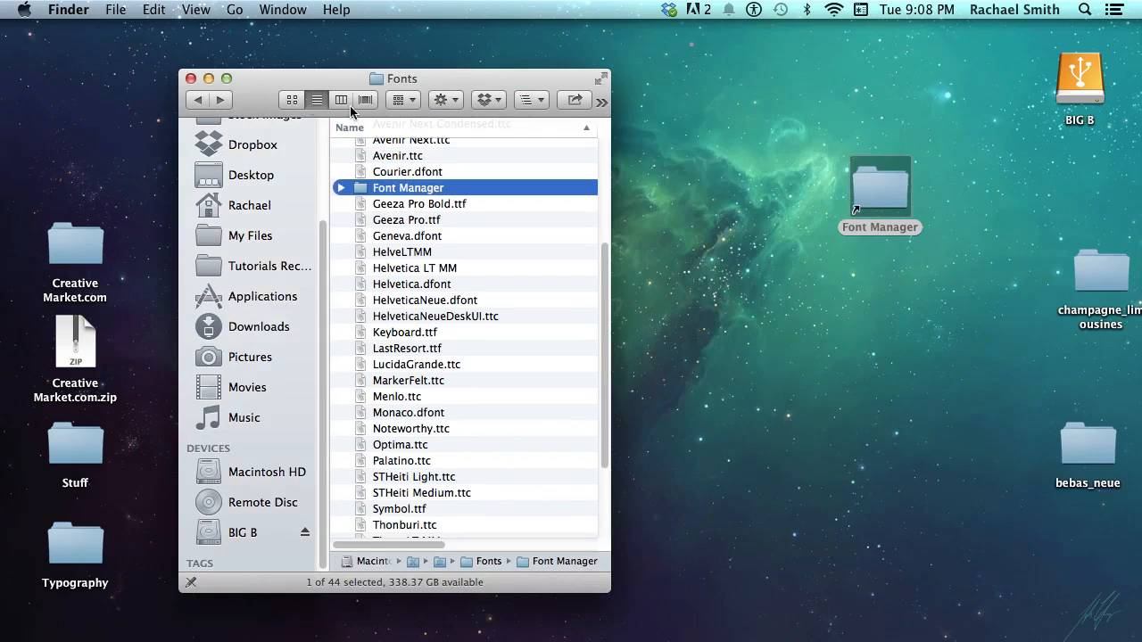
{"action": "left_click_drag", "start_coordinate": [344, 78], "coordinate": [403, 82]}
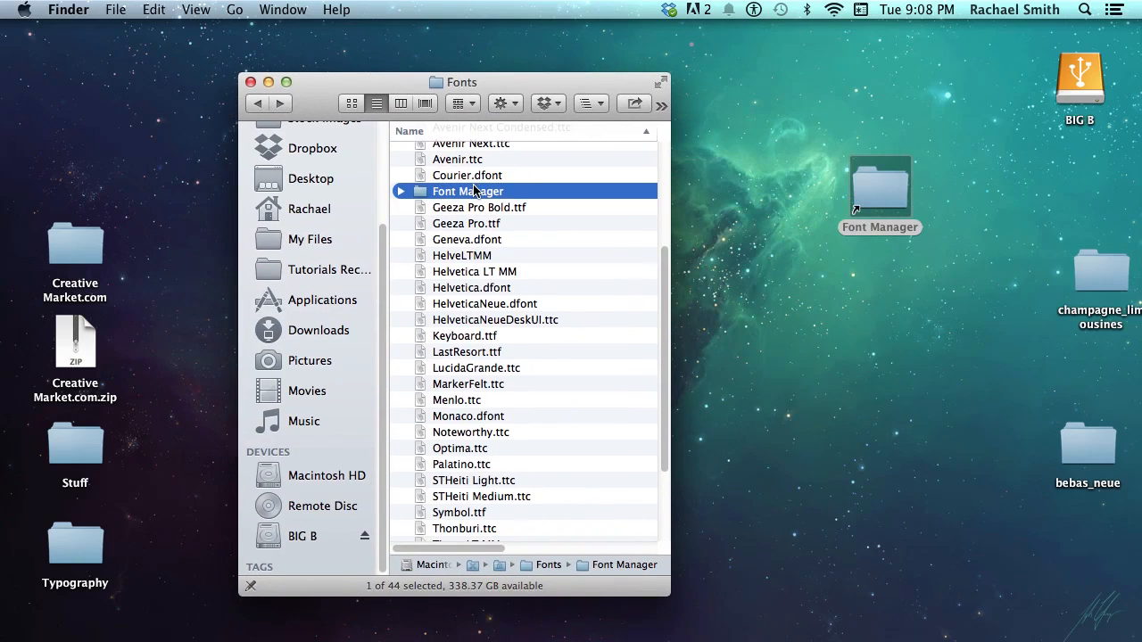